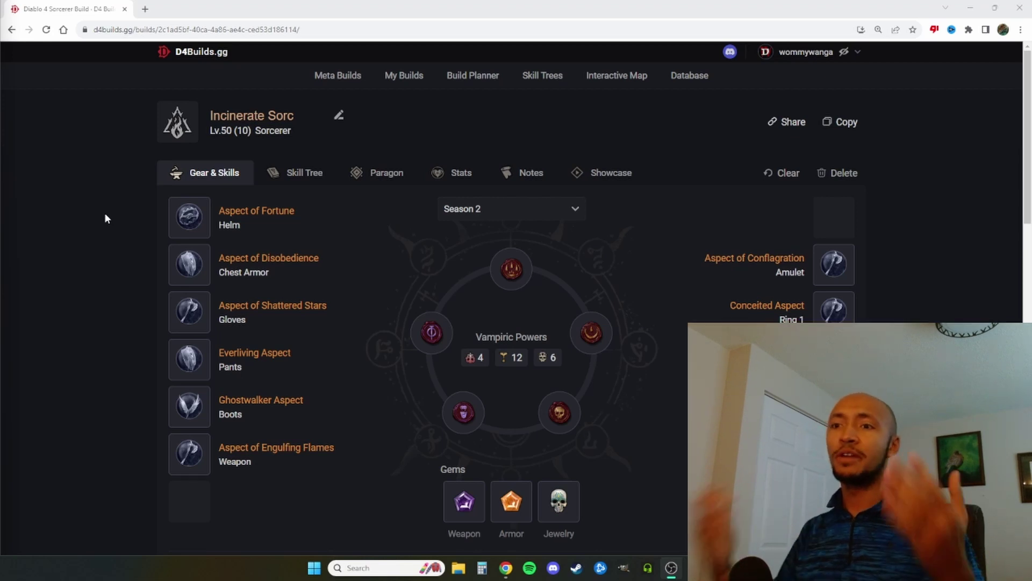
- Look at the build's skill tree and Paragon sections and return to the gear and skills overview
{"action": "left_click", "coordinate": [299, 172]}
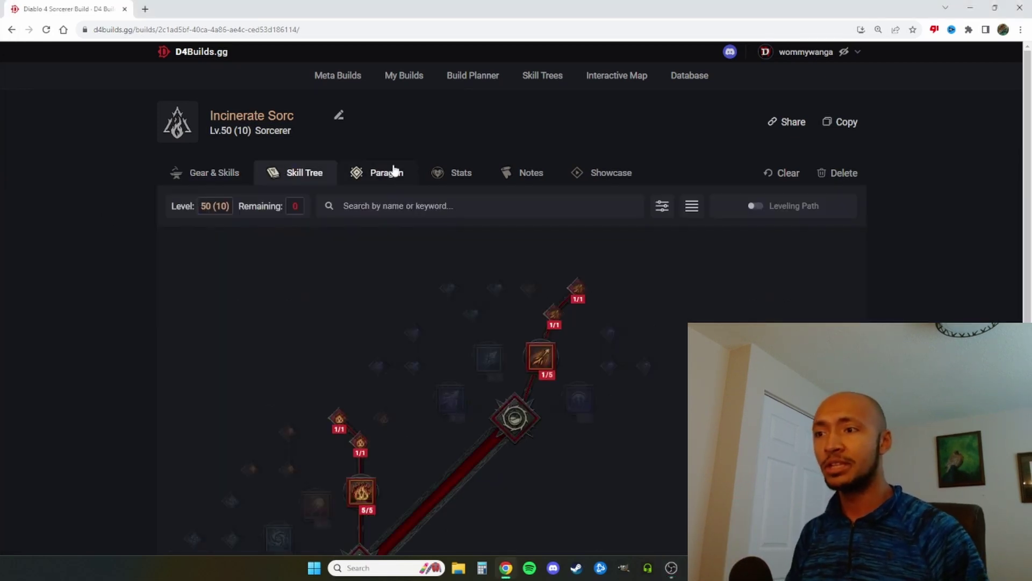
{"action": "left_click", "coordinate": [394, 174]}
{"action": "left_click", "coordinate": [211, 171]}
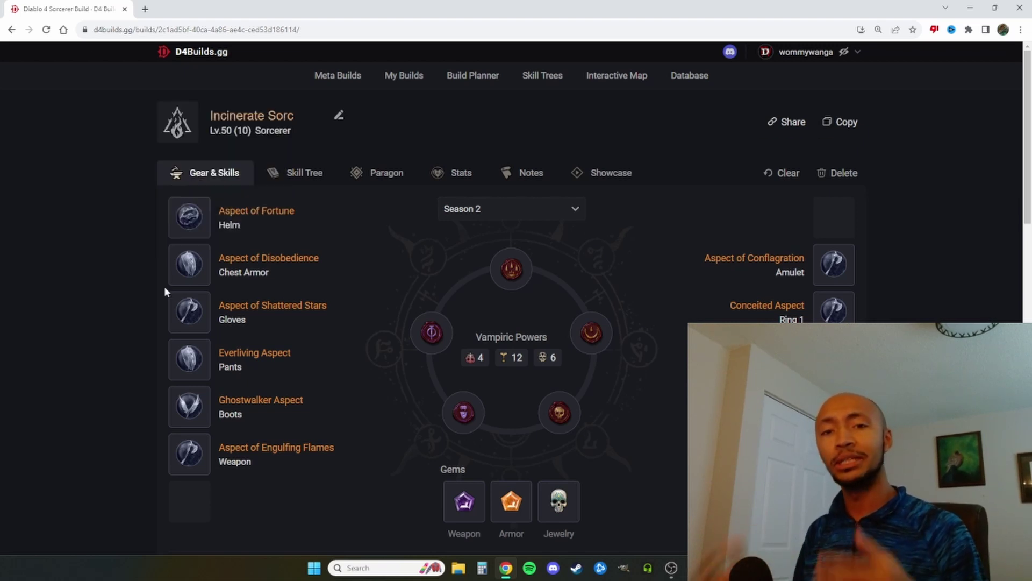
- Read the aspect descriptions for the helm, chest armor, gloves and pants, plus the Accursed Touch vampiric power
{"action": "scroll", "coordinate": [127, 285], "scroll_direction": "down", "scroll_amount": 1}
{"action": "mouse_move", "coordinate": [196, 160]}
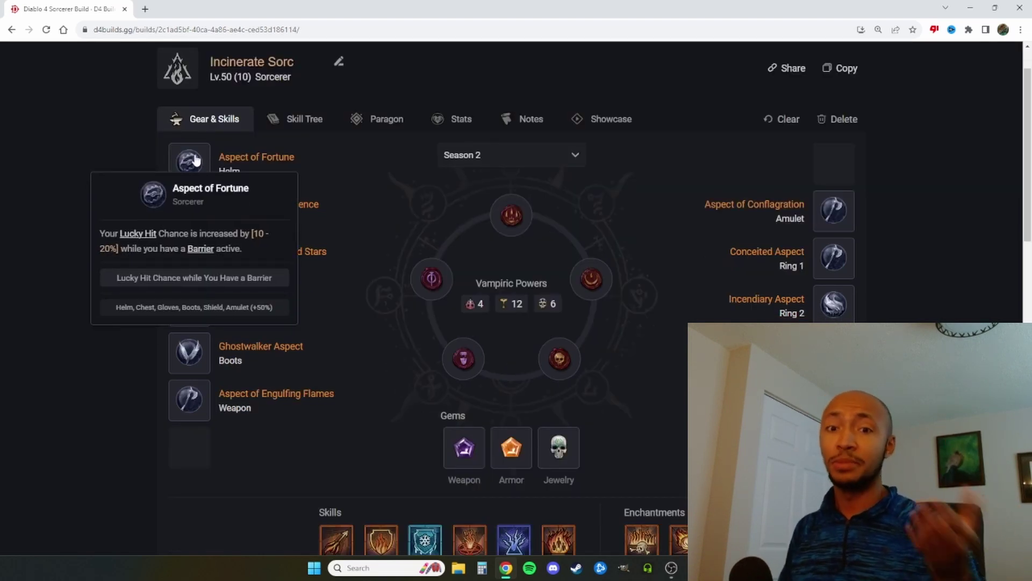
{"action": "mouse_move", "coordinate": [193, 215]}
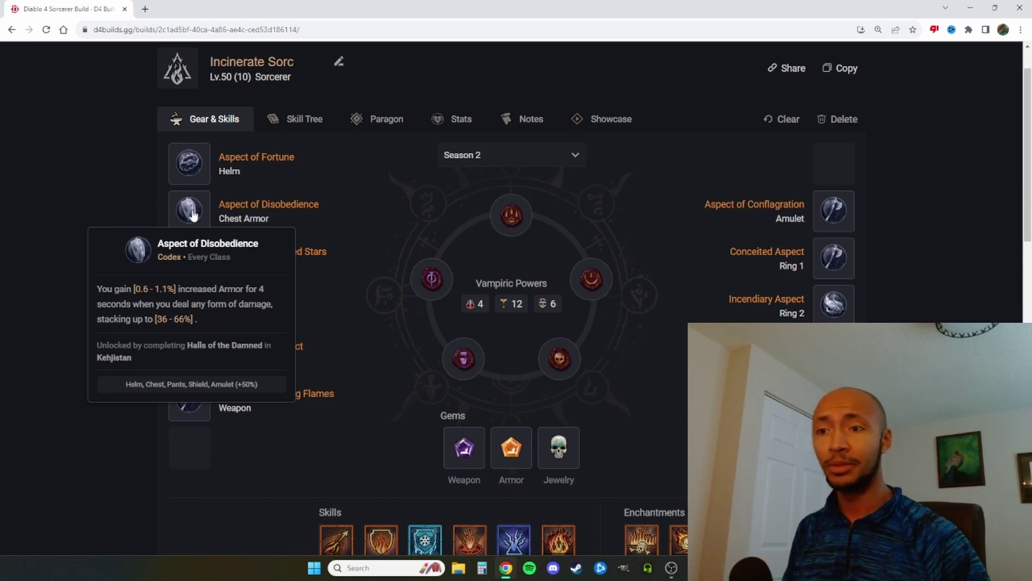
{"action": "mouse_move", "coordinate": [194, 271]}
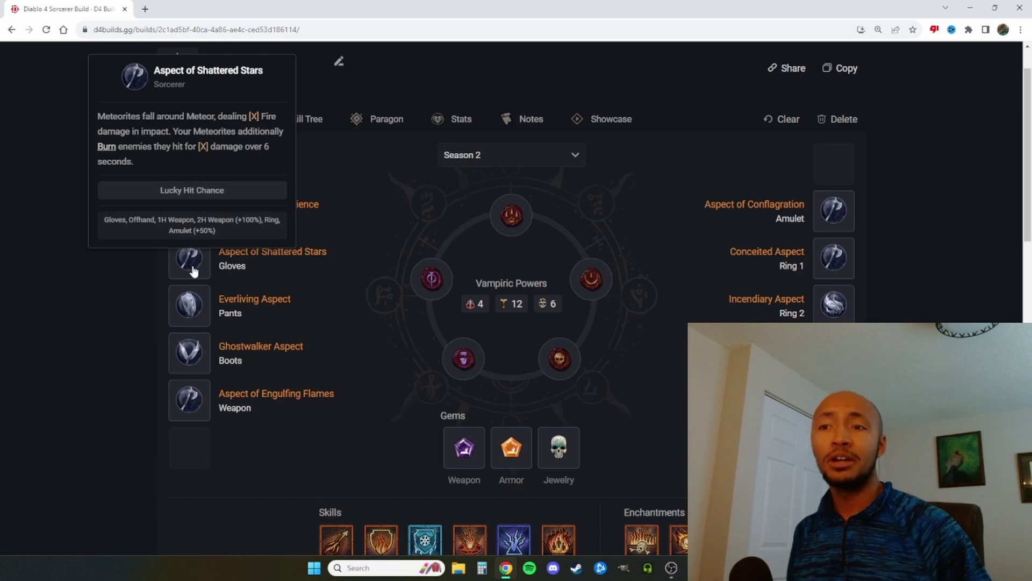
{"action": "mouse_move", "coordinate": [698, 540]}
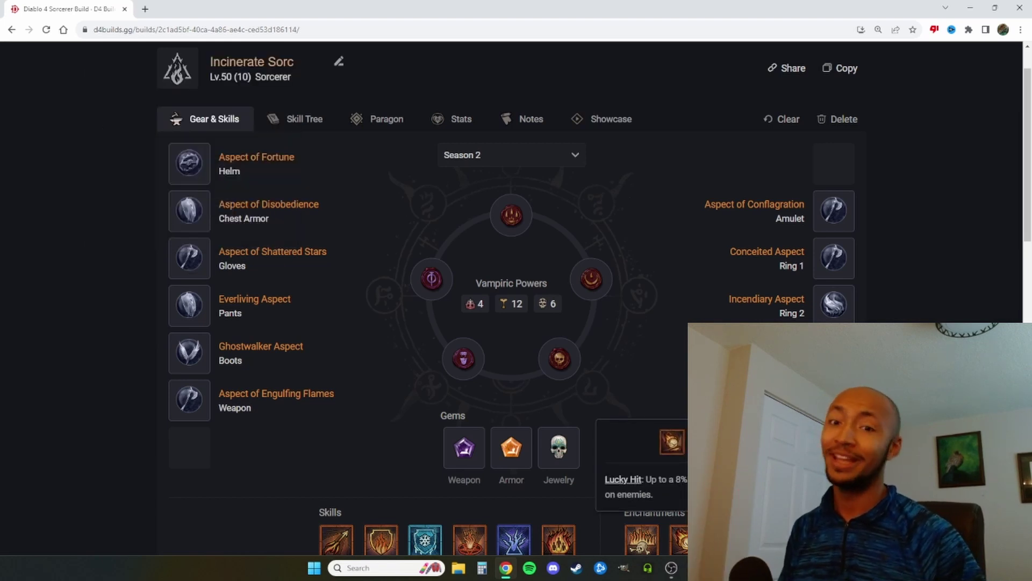
{"action": "mouse_move", "coordinate": [189, 314]}
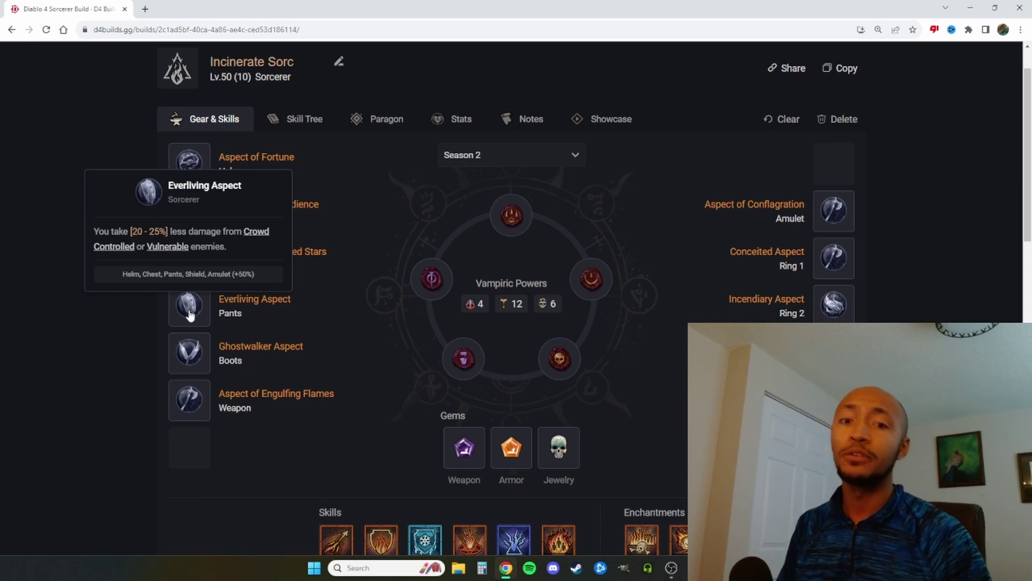
{"action": "mouse_move", "coordinate": [510, 216]}
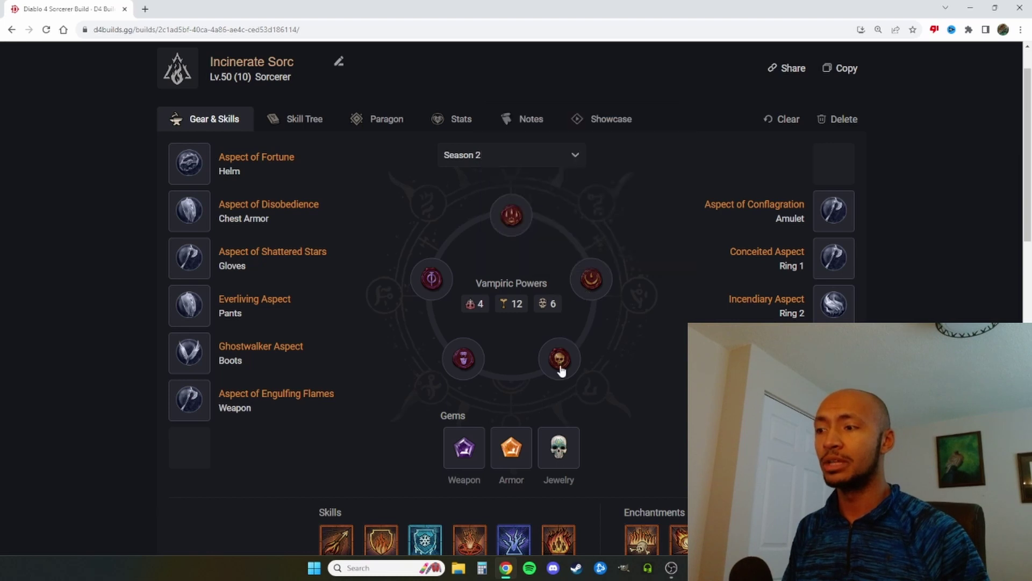
{"action": "mouse_move", "coordinate": [598, 278]}
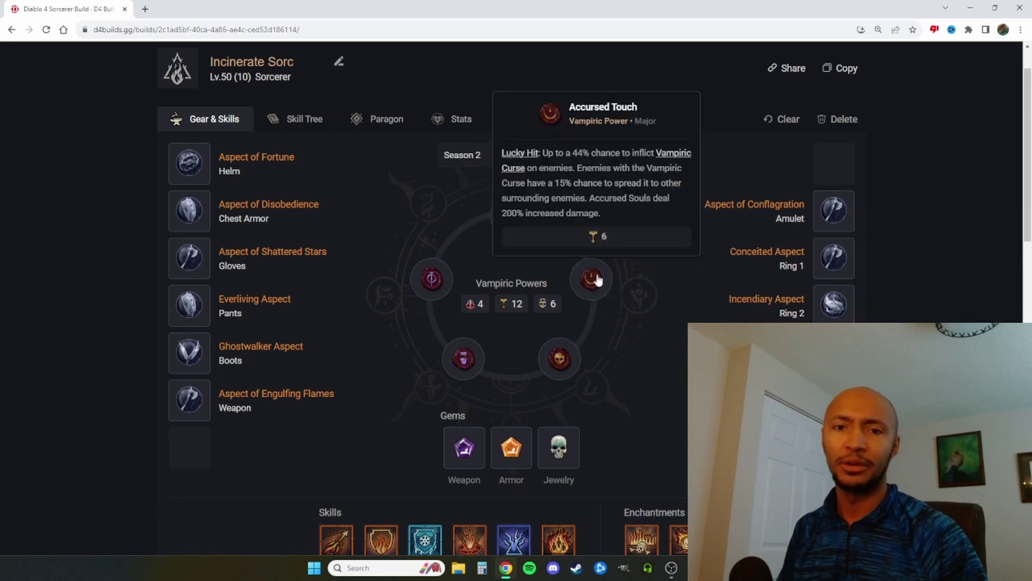
- Read the aspect descriptions for the boots, weapon, amulet and both rings, including a check of the Flame Shield skill
{"action": "mouse_move", "coordinate": [188, 352]}
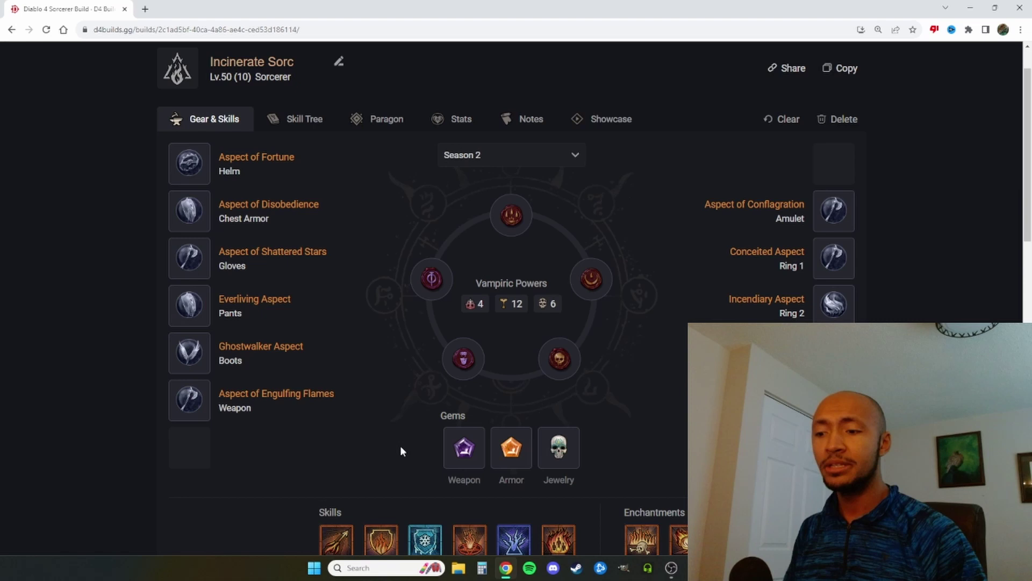
{"action": "mouse_move", "coordinate": [392, 546]}
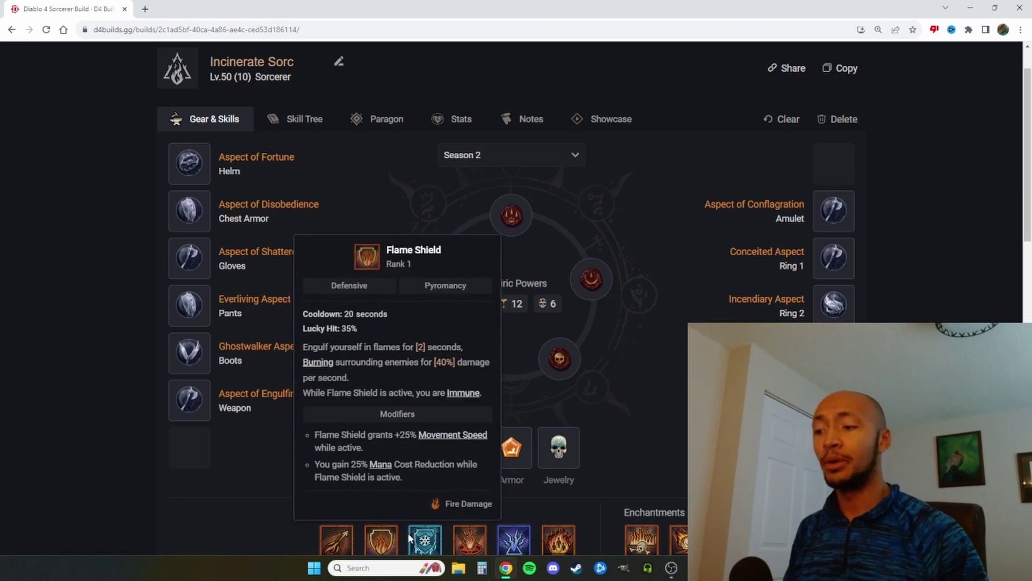
{"action": "mouse_move", "coordinate": [519, 543]}
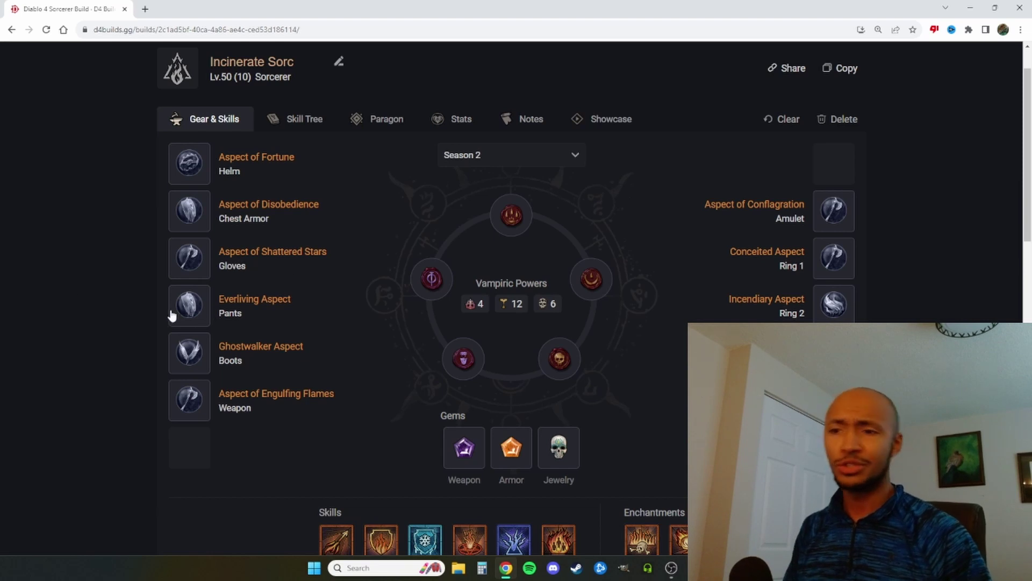
{"action": "mouse_move", "coordinate": [182, 378]}
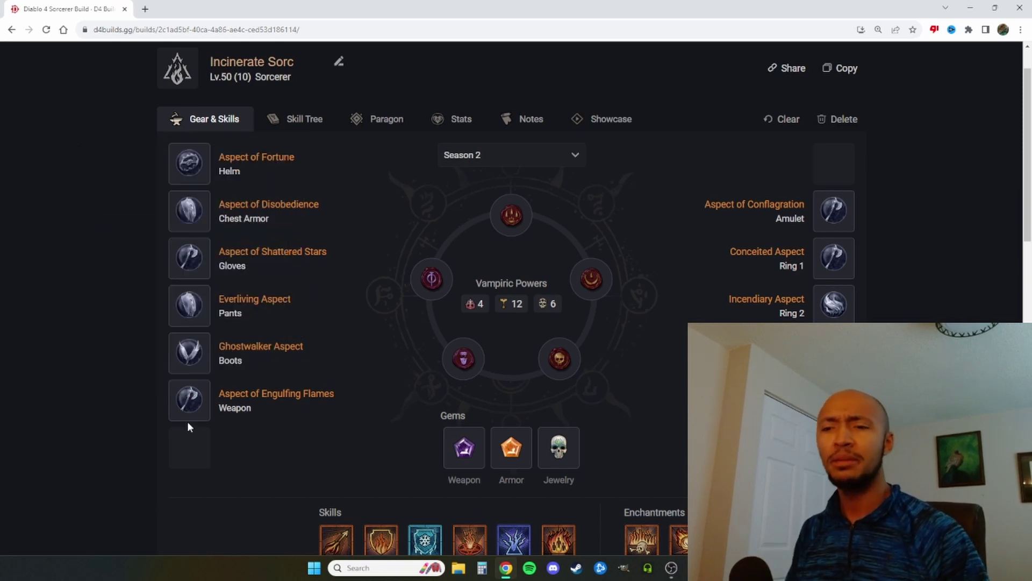
{"action": "mouse_move", "coordinate": [188, 412]}
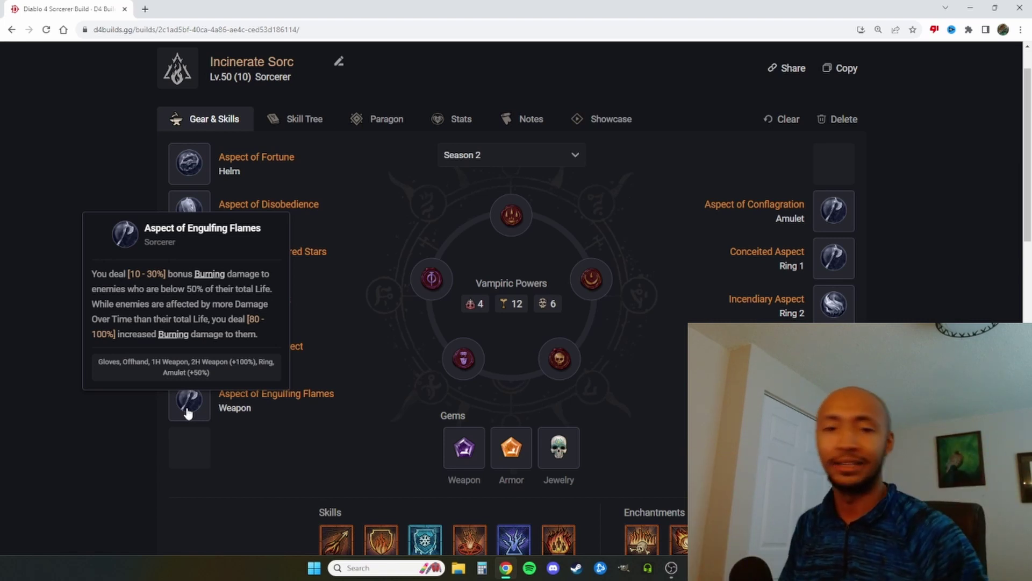
{"action": "mouse_move", "coordinate": [827, 226]}
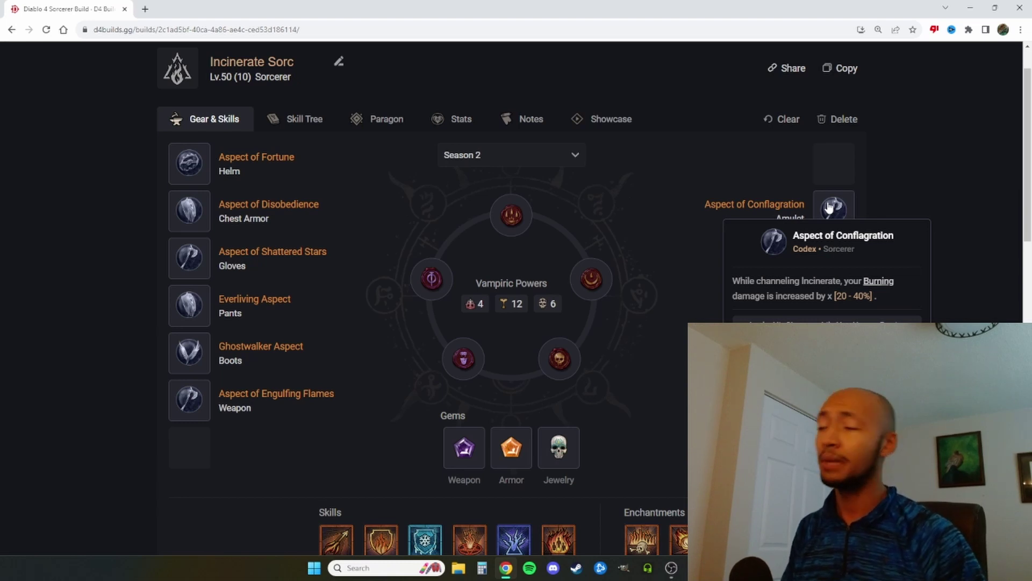
{"action": "mouse_move", "coordinate": [835, 268]}
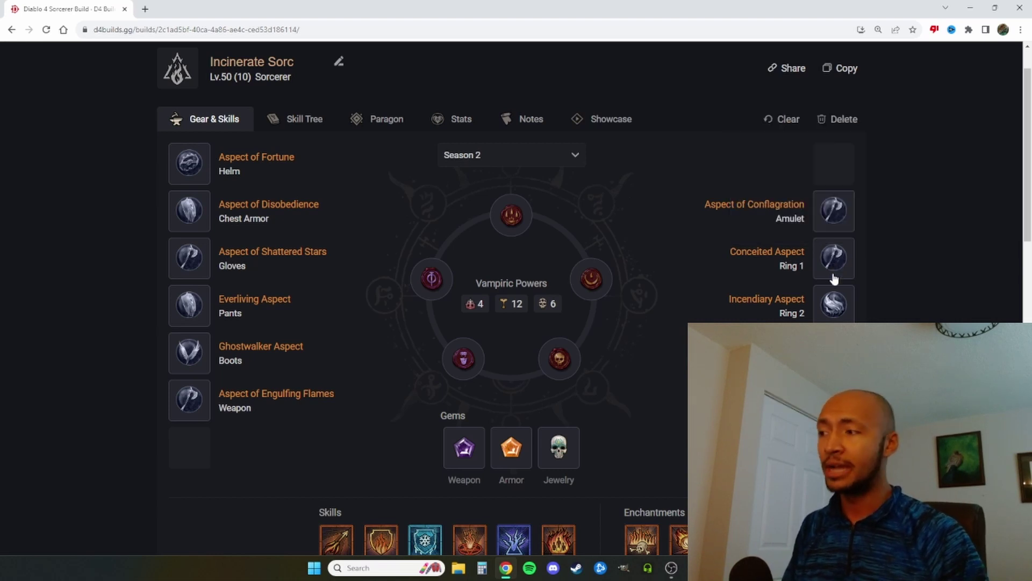
{"action": "mouse_move", "coordinate": [837, 306]}
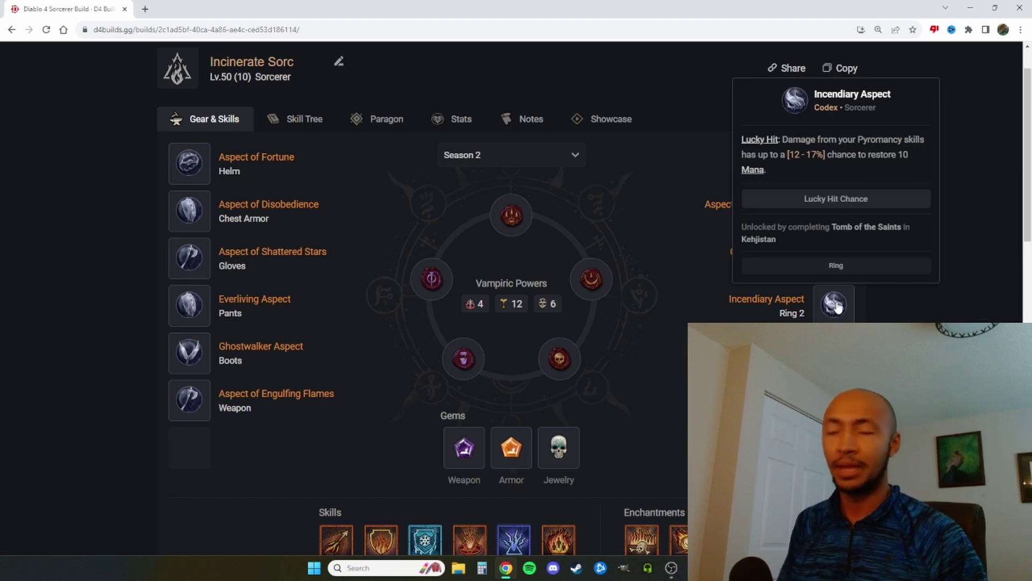
- Examine the Meteor enchantment and the Inferno, Flame Shield and Incinerate skill descriptions
{"action": "scroll", "coordinate": [835, 306], "scroll_direction": "down", "scroll_amount": 1}
{"action": "mouse_move", "coordinate": [680, 503]}
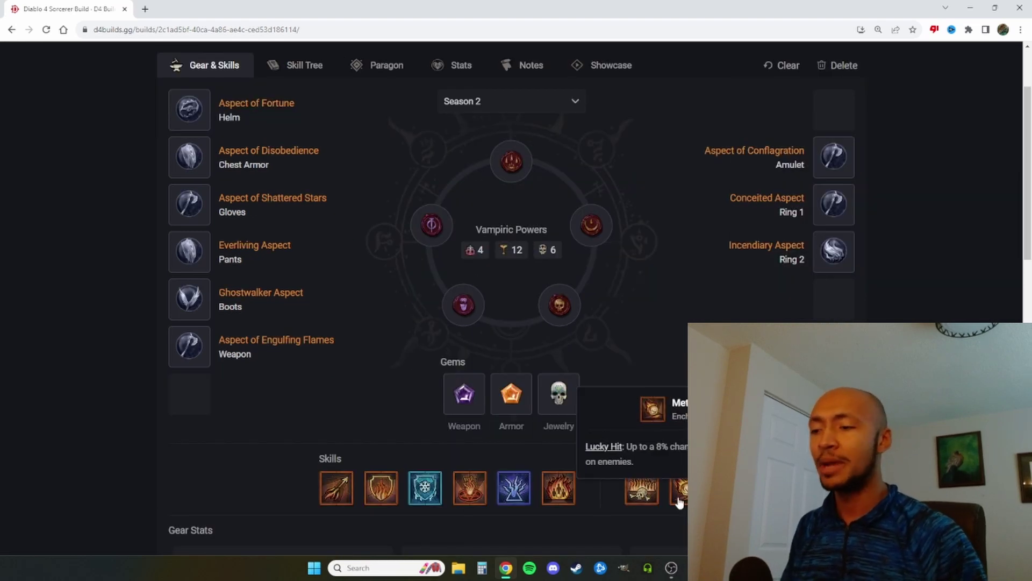
{"action": "mouse_move", "coordinate": [456, 499]}
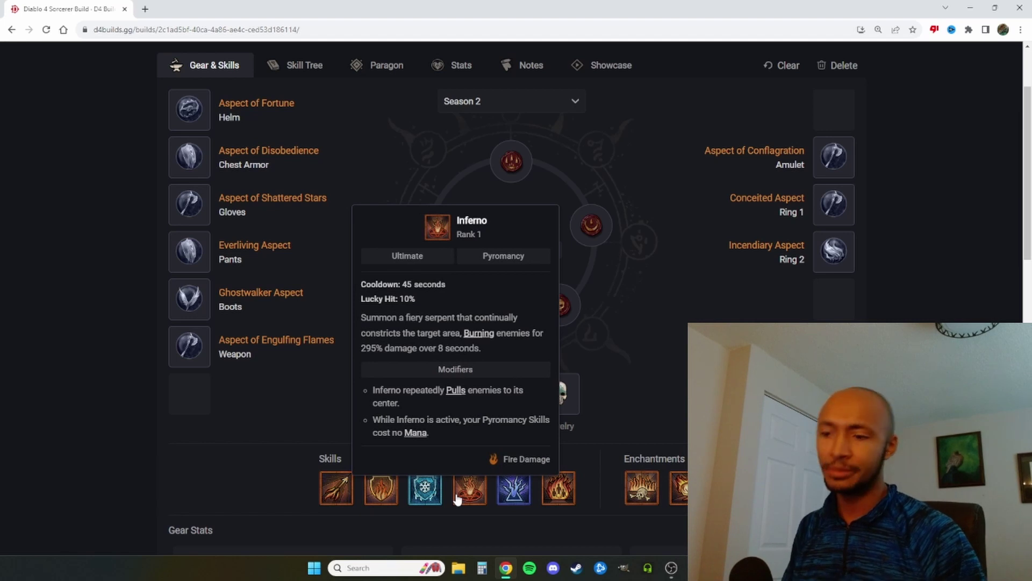
{"action": "mouse_move", "coordinate": [377, 495]}
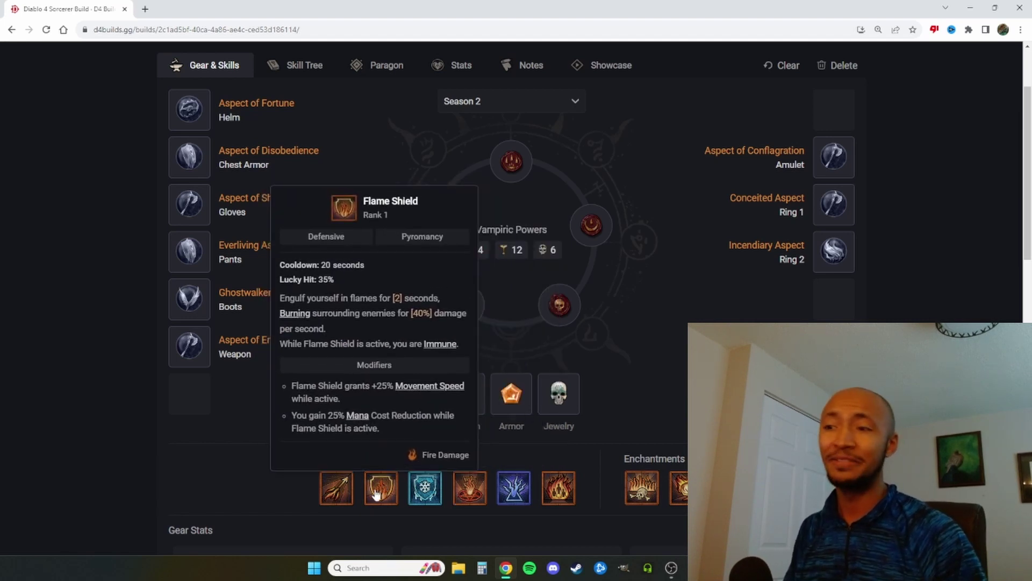
{"action": "mouse_move", "coordinate": [555, 499]}
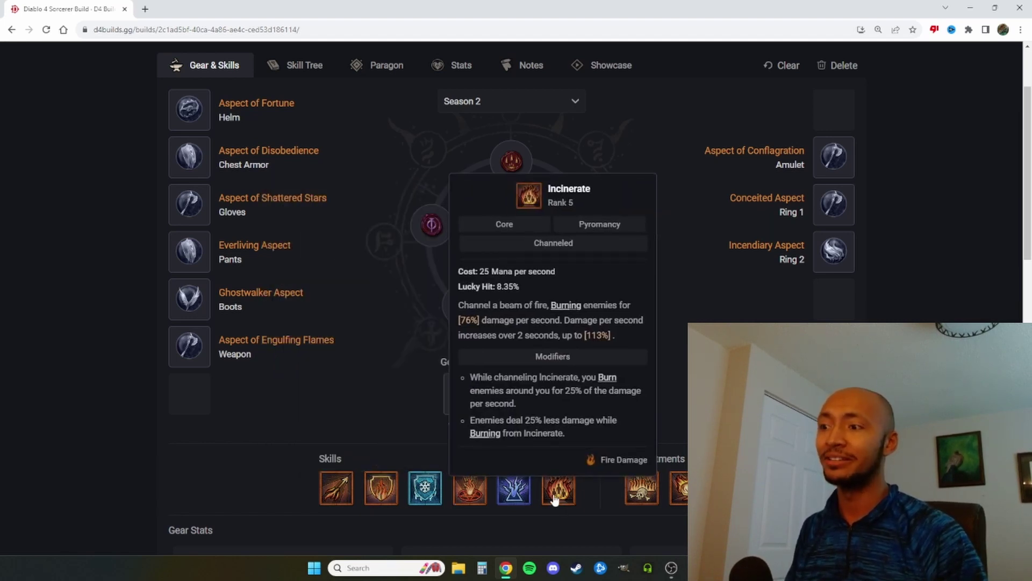
{"action": "scroll", "coordinate": [555, 499], "scroll_direction": "up", "scroll_amount": 1}
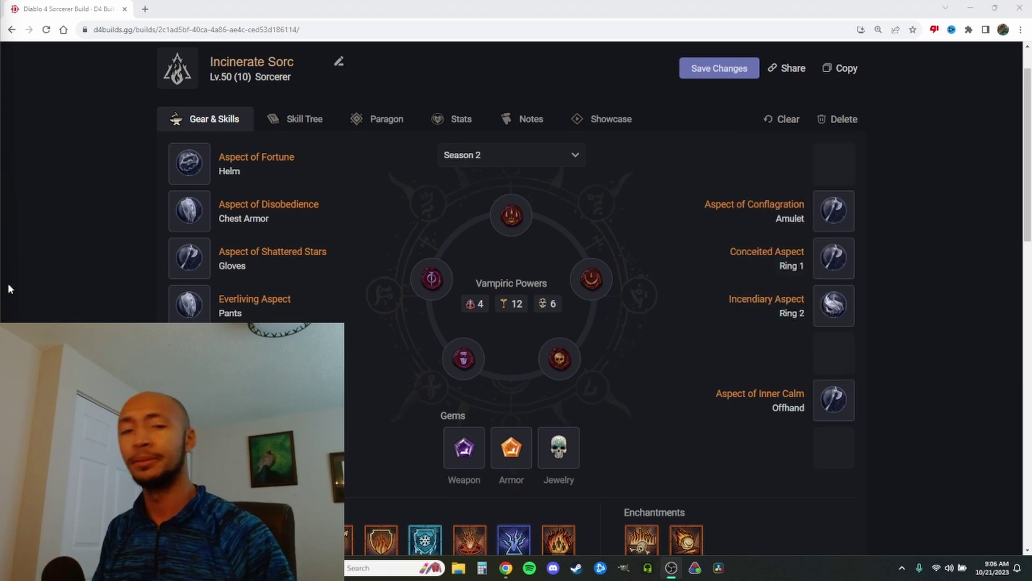
{"action": "scroll", "coordinate": [686, 440], "scroll_direction": "down", "scroll_amount": 2}
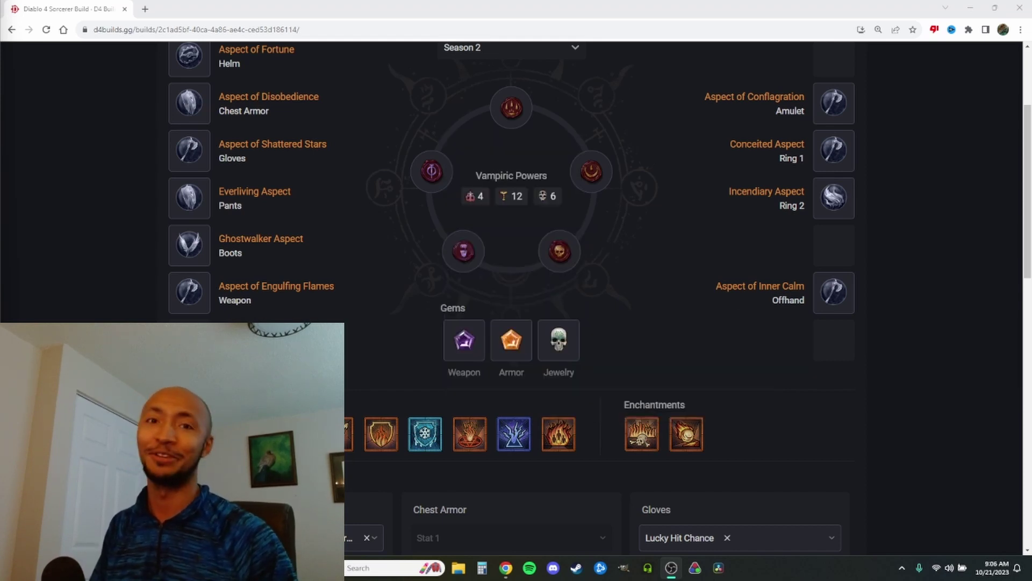
{"action": "mouse_move", "coordinate": [355, 431]}
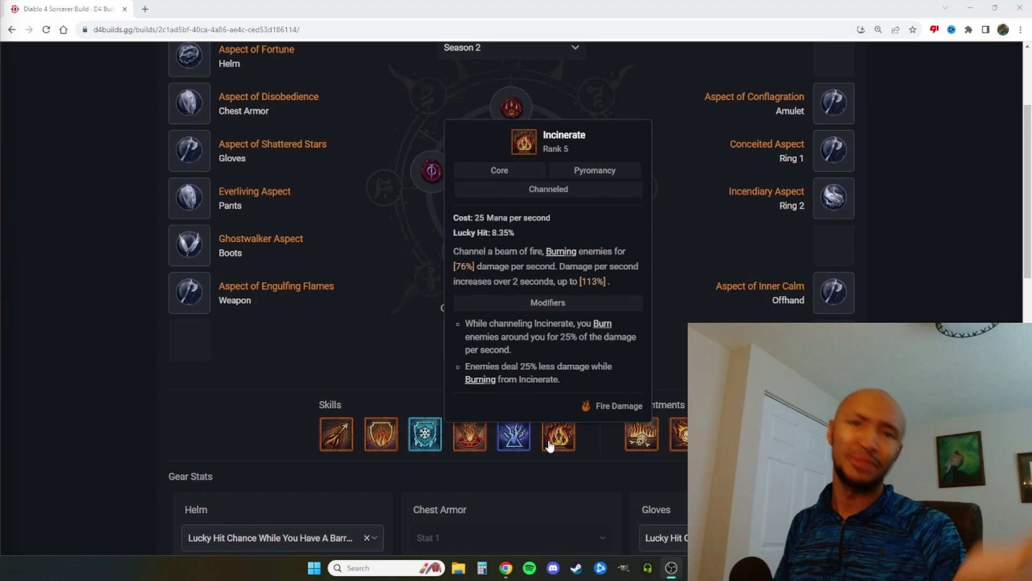
- Review the gear stats for every slot through Offhand and read the Firewall and Meteor enchantment descriptions
{"action": "scroll", "coordinate": [617, 386], "scroll_direction": "down", "scroll_amount": 8}
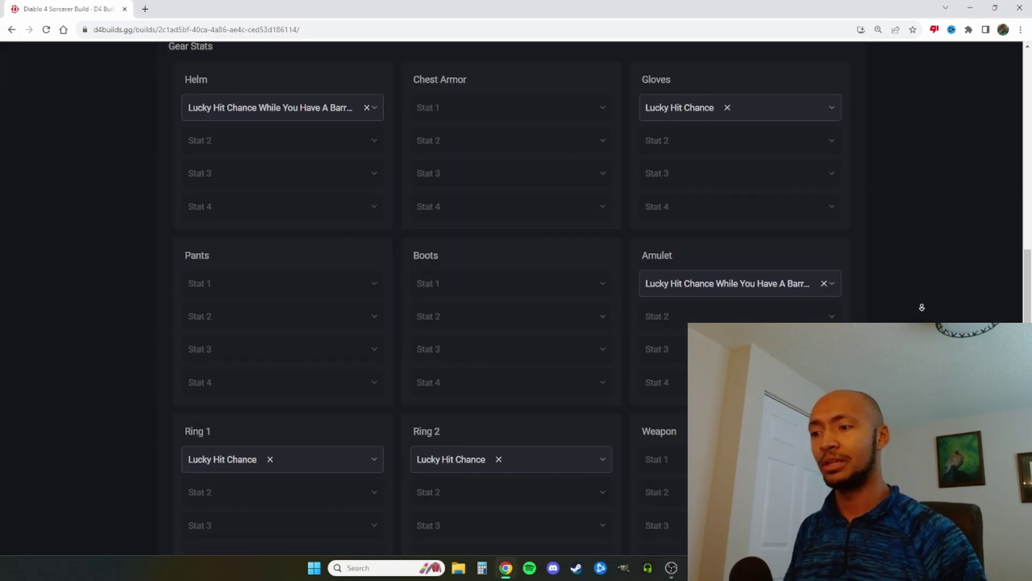
{"action": "scroll", "coordinate": [922, 308], "scroll_direction": "down", "scroll_amount": 1}
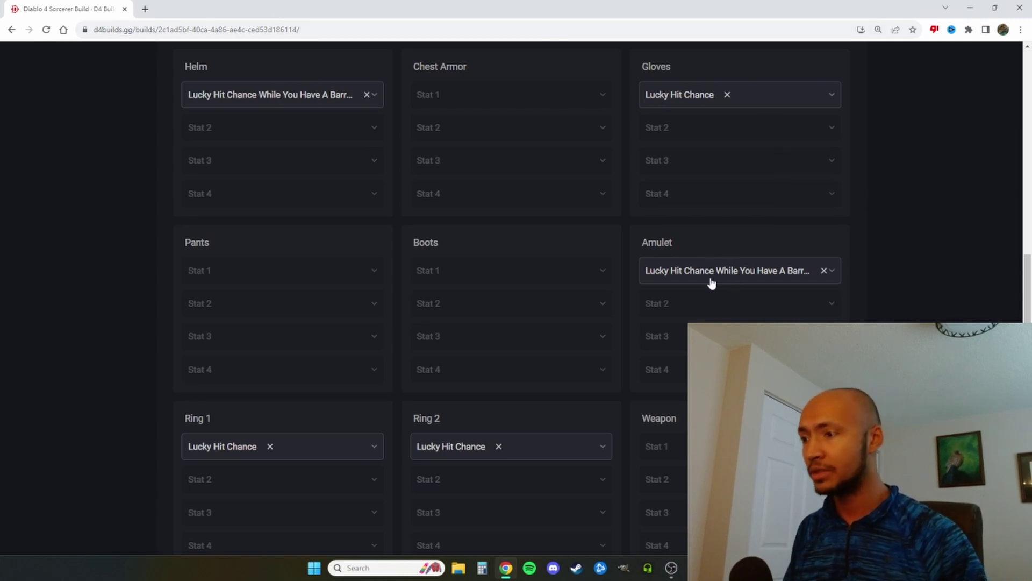
{"action": "scroll", "coordinate": [297, 286], "scroll_direction": "down", "scroll_amount": 5}
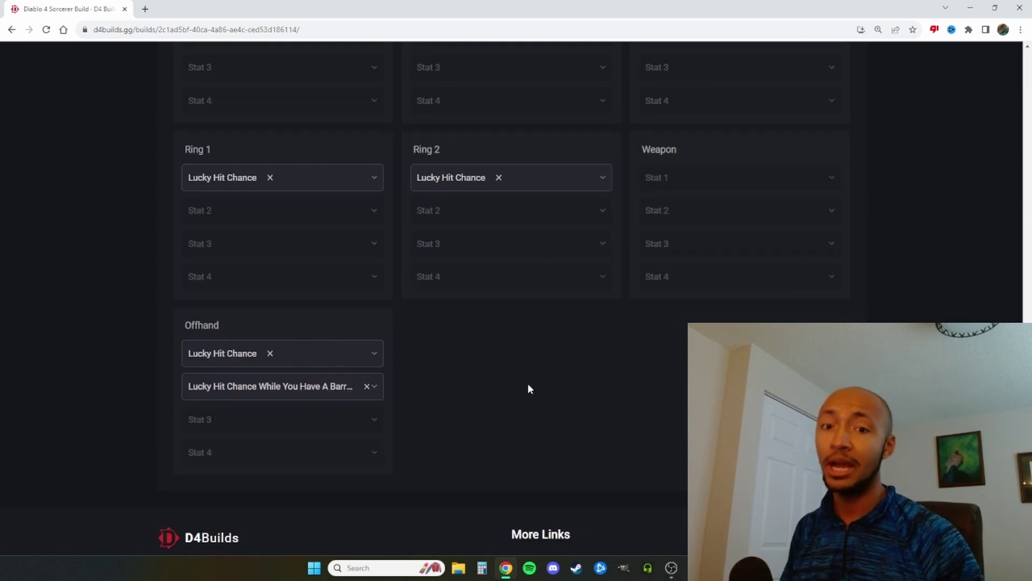
{"action": "scroll", "coordinate": [604, 386], "scroll_direction": "up", "scroll_amount": 12}
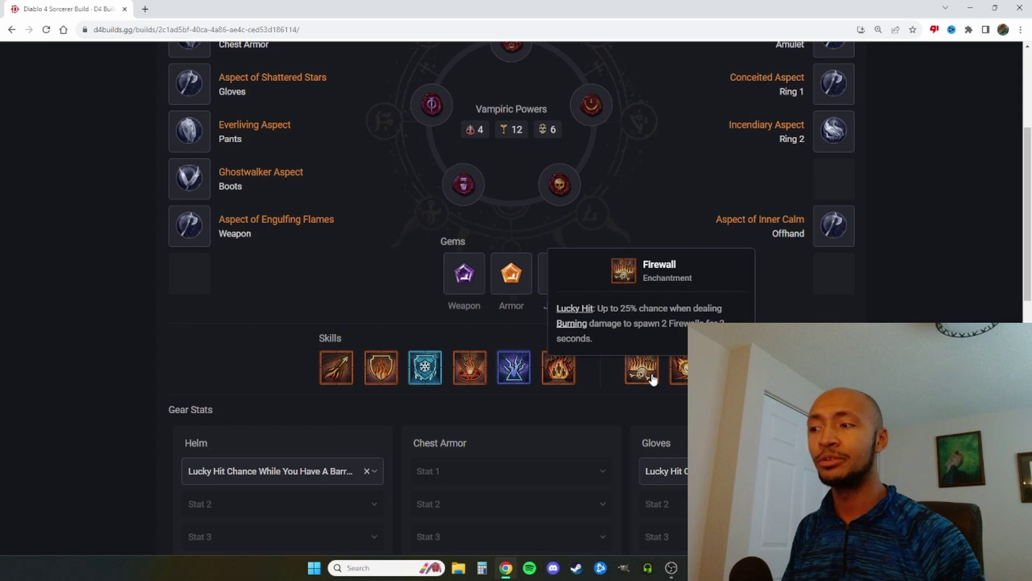
{"action": "mouse_move", "coordinate": [681, 381]}
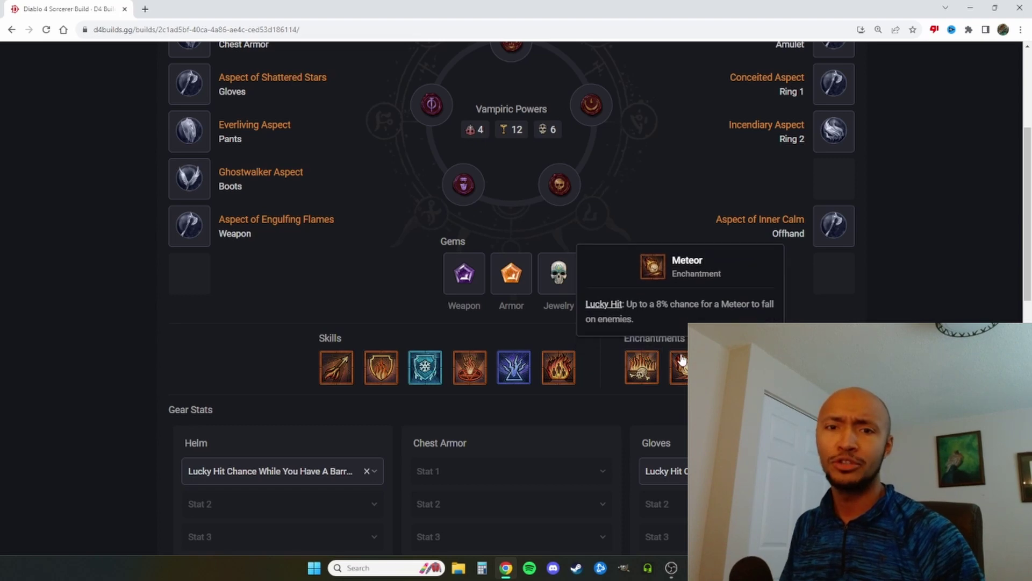
- Examine the weapon and armor gems together with the helm and gloves aspects of the build
{"action": "scroll", "coordinate": [700, 304], "scroll_direction": "down", "scroll_amount": 4}
{"action": "scroll", "coordinate": [494, 237], "scroll_direction": "up", "scroll_amount": 8}
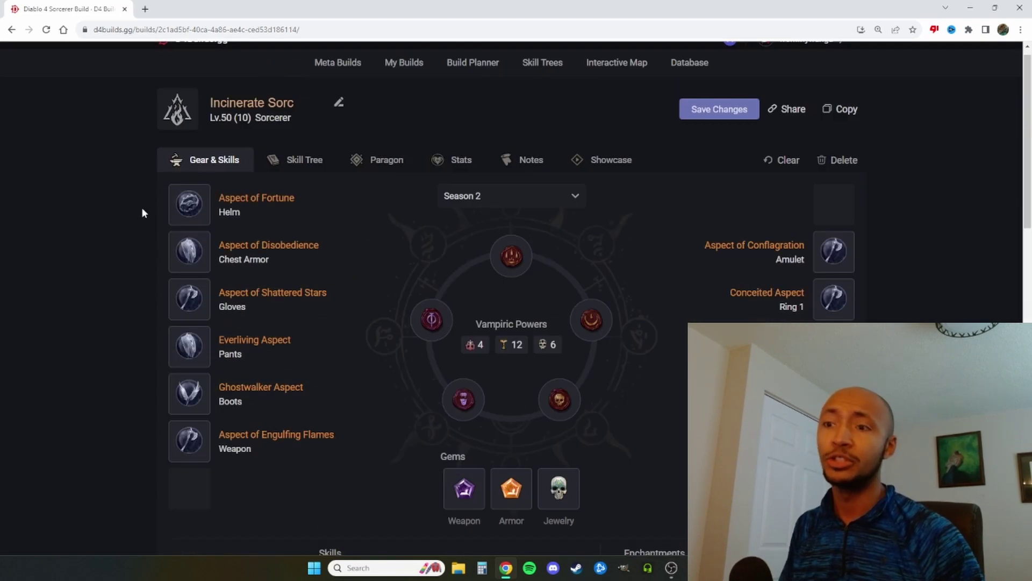
{"action": "mouse_move", "coordinate": [194, 210]}
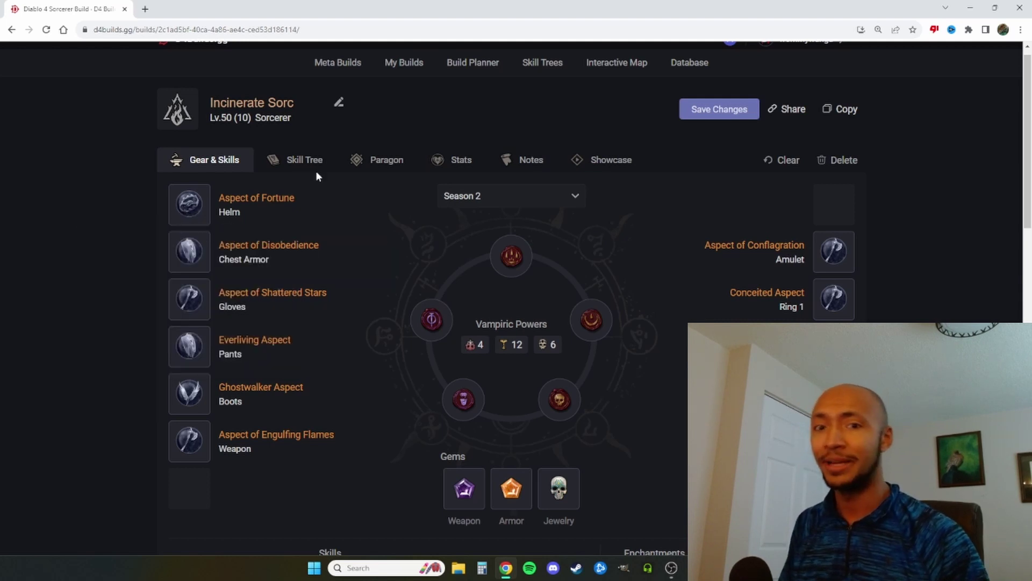
{"action": "mouse_move", "coordinate": [463, 488]}
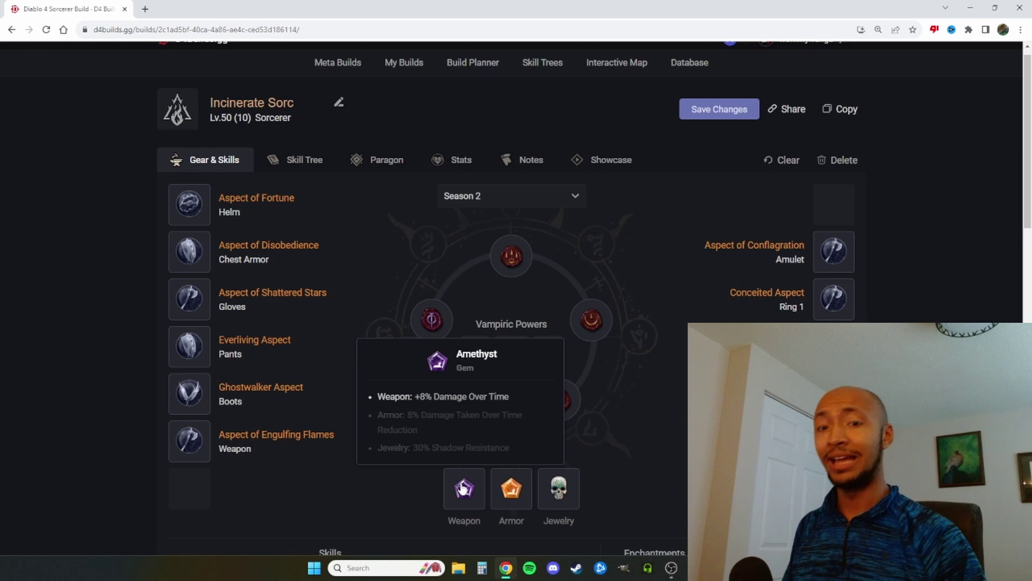
{"action": "scroll", "coordinate": [463, 488], "scroll_direction": "down", "scroll_amount": 2}
{"action": "mouse_move", "coordinate": [641, 480]}
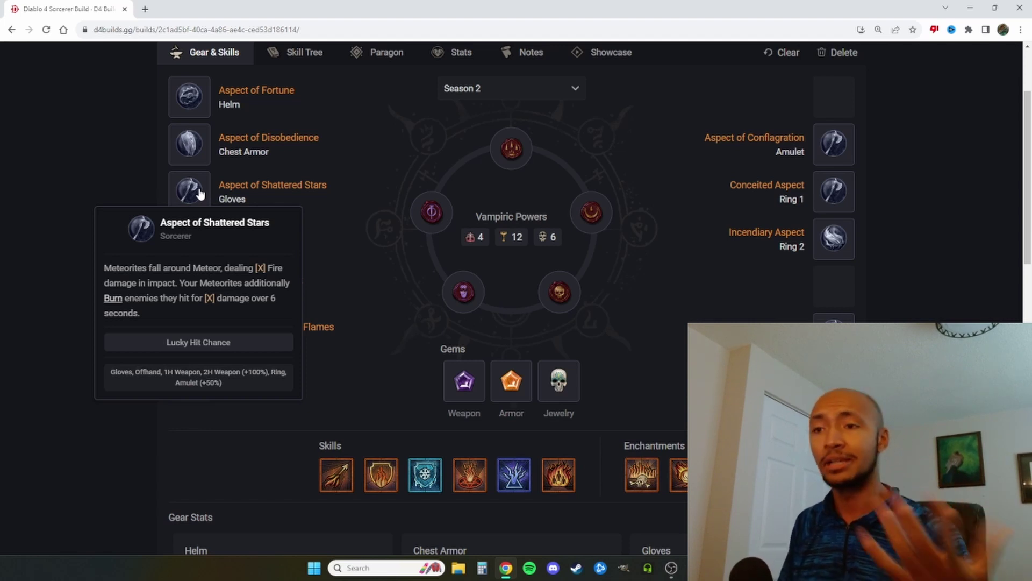
{"action": "mouse_move", "coordinate": [515, 383]}
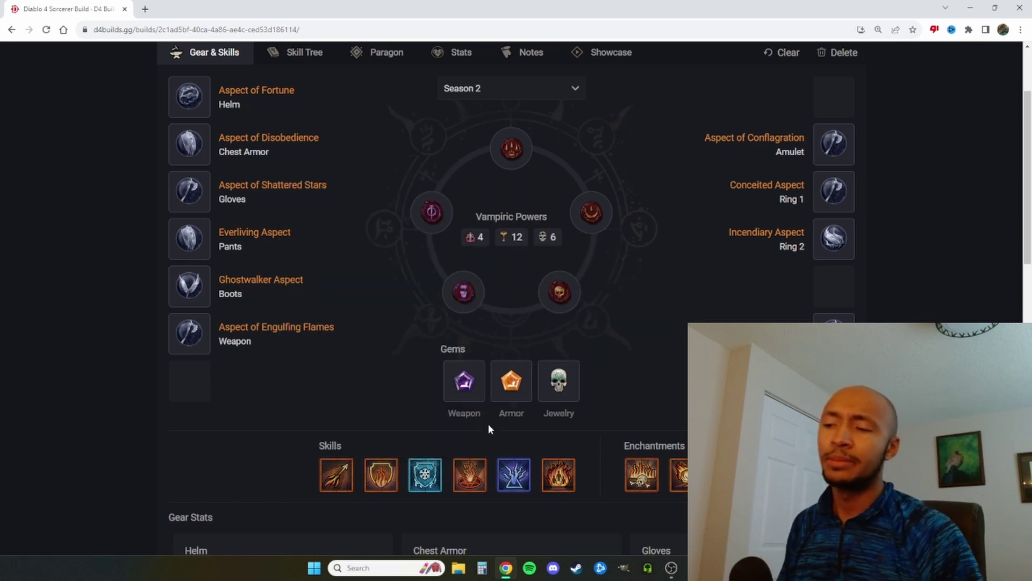
{"action": "mouse_move", "coordinate": [511, 480]}
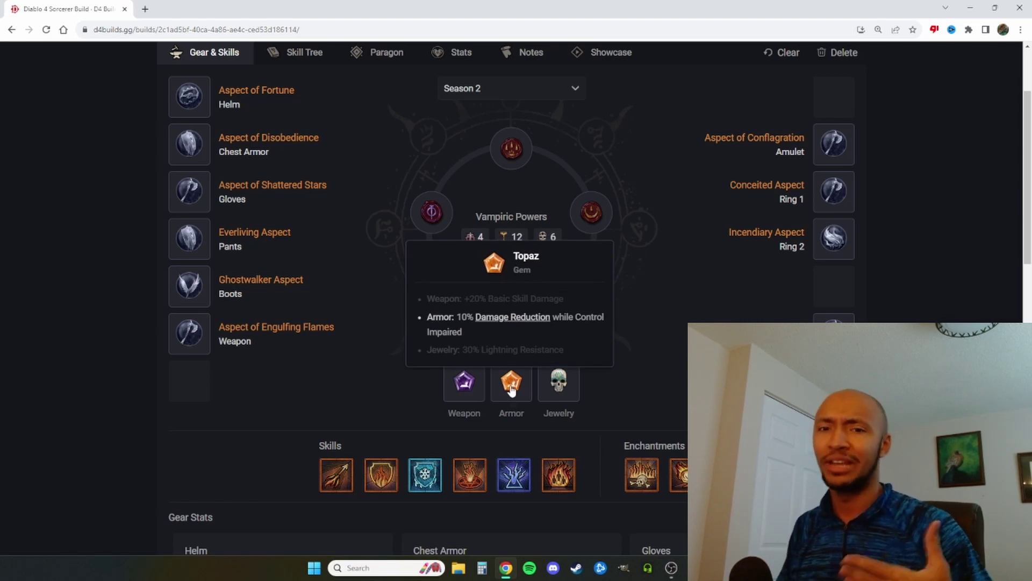
- Read the Jewelry gem description and the vampiric powers, including Bathe in Blood and Accursed Touch
{"action": "mouse_move", "coordinate": [559, 392]}
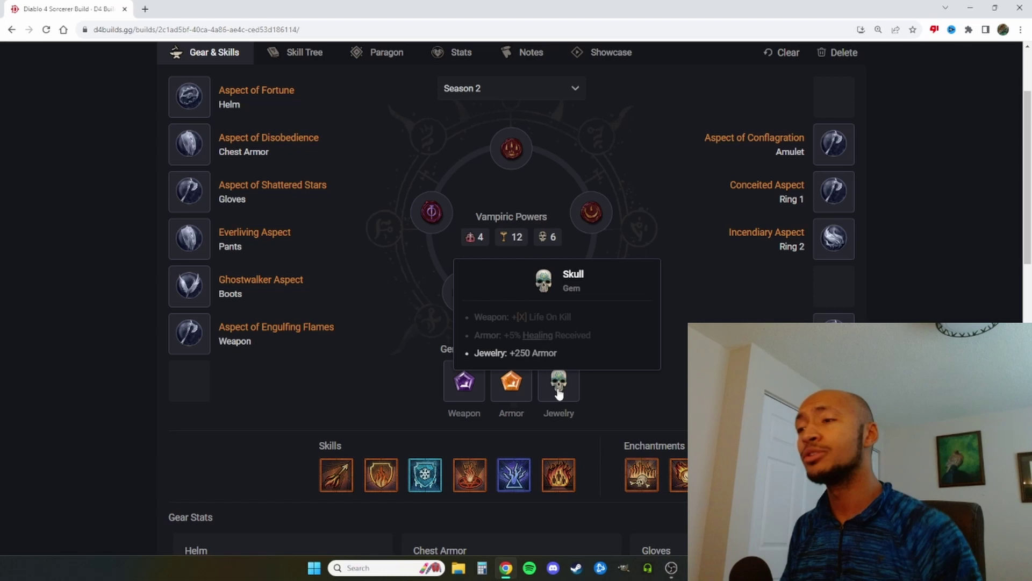
{"action": "scroll", "coordinate": [559, 393], "scroll_direction": "up", "scroll_amount": 2}
{"action": "mouse_move", "coordinate": [517, 267]}
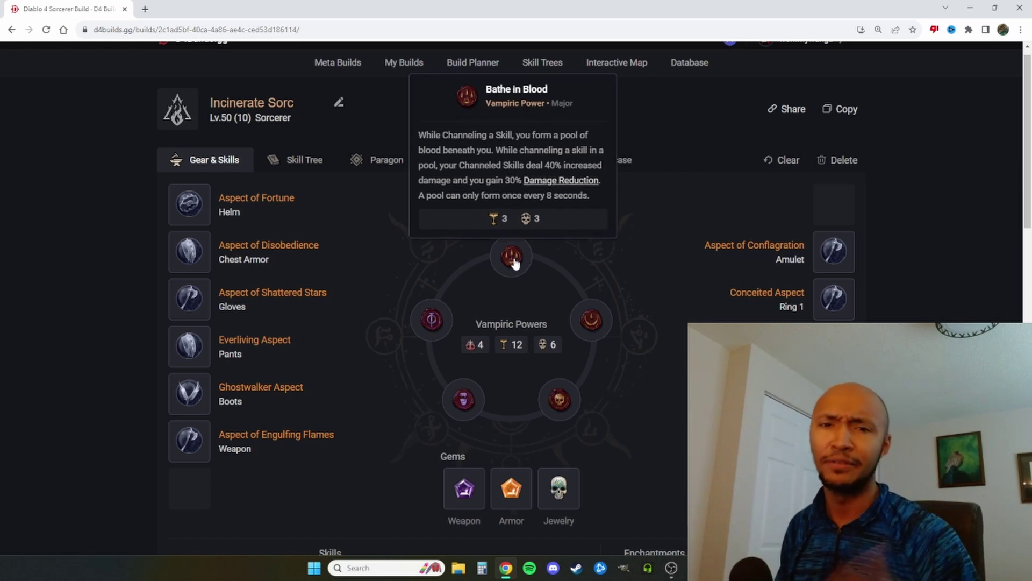
{"action": "mouse_move", "coordinate": [585, 322]}
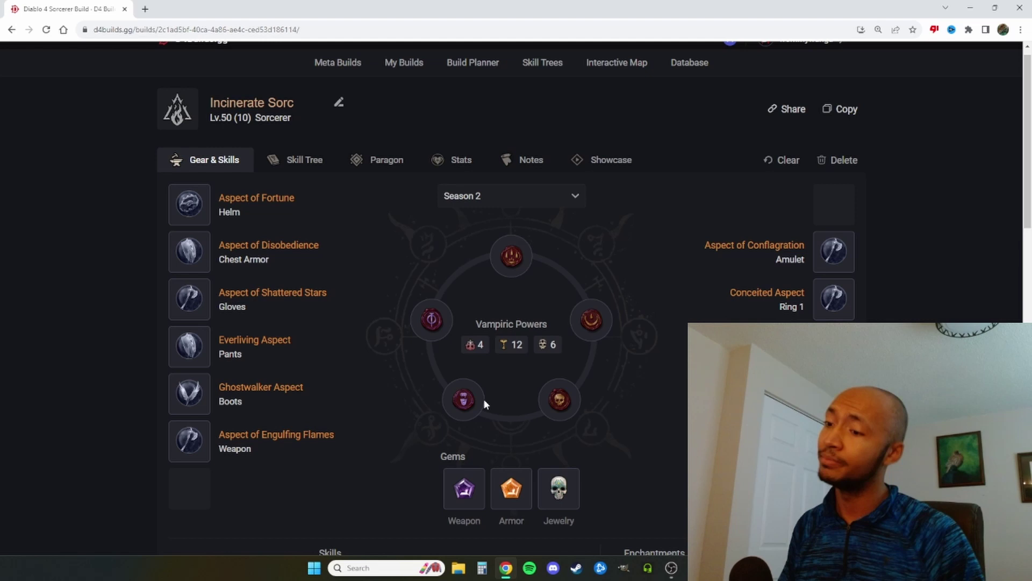
{"action": "mouse_move", "coordinate": [465, 401]}
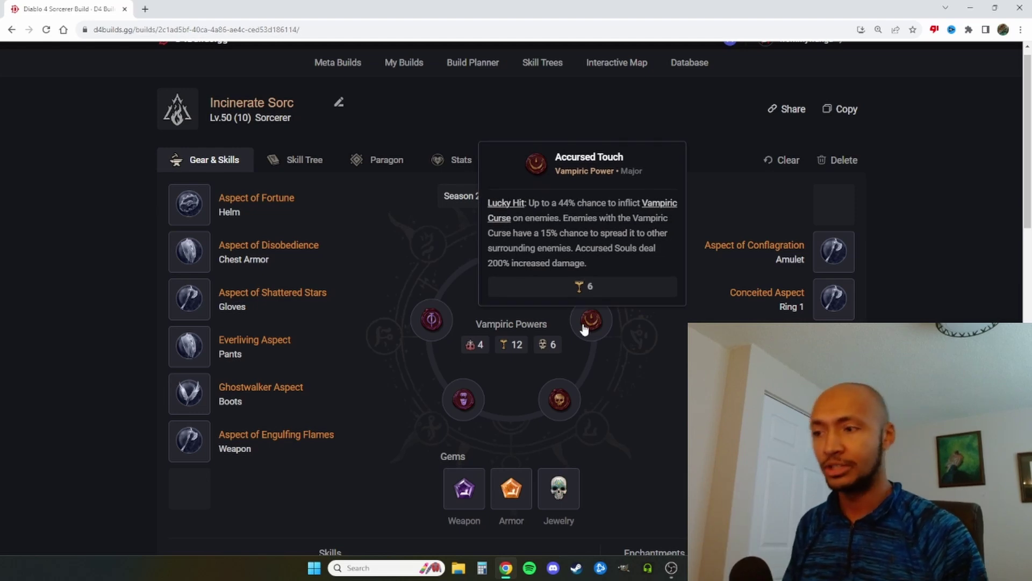
- Check the Ice Armor skill description and go back over the remaining vampiric powers
{"action": "scroll", "coordinate": [447, 405], "scroll_direction": "down", "scroll_amount": 4}
{"action": "mouse_move", "coordinate": [423, 376]}
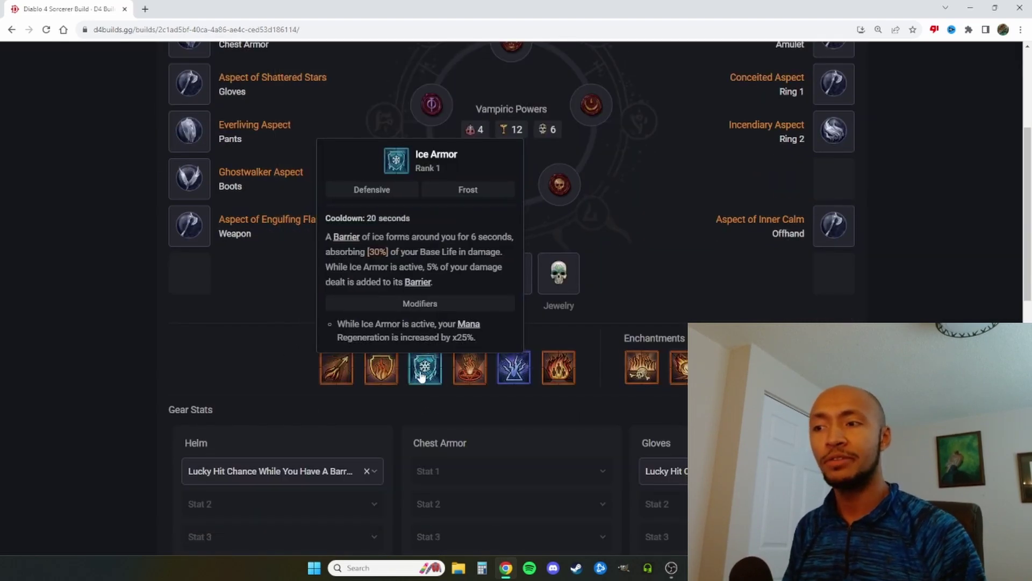
{"action": "scroll", "coordinate": [425, 370], "scroll_direction": "up", "scroll_amount": 4}
{"action": "mouse_move", "coordinate": [435, 332]}
{"action": "scroll", "coordinate": [441, 365], "scroll_direction": "up", "scroll_amount": 1}
{"action": "mouse_move", "coordinate": [463, 426]}
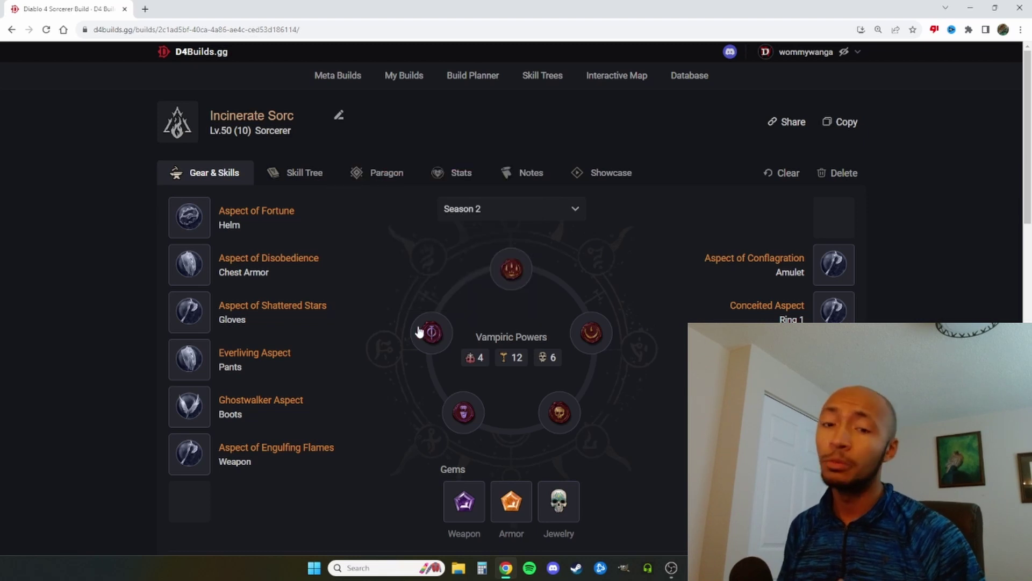
- Examine the skill tree's basic and core sections, including Glinting Fire Bolt and the rank 5 core fire skill, down to the Flame Shield upgrades
{"action": "left_click", "coordinate": [312, 175]}
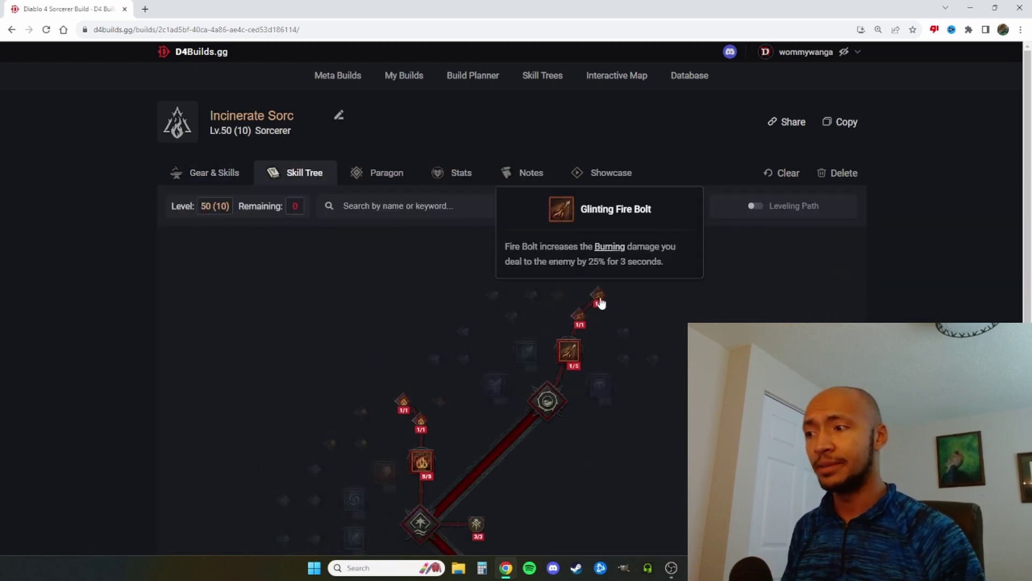
{"action": "mouse_move", "coordinate": [569, 351]}
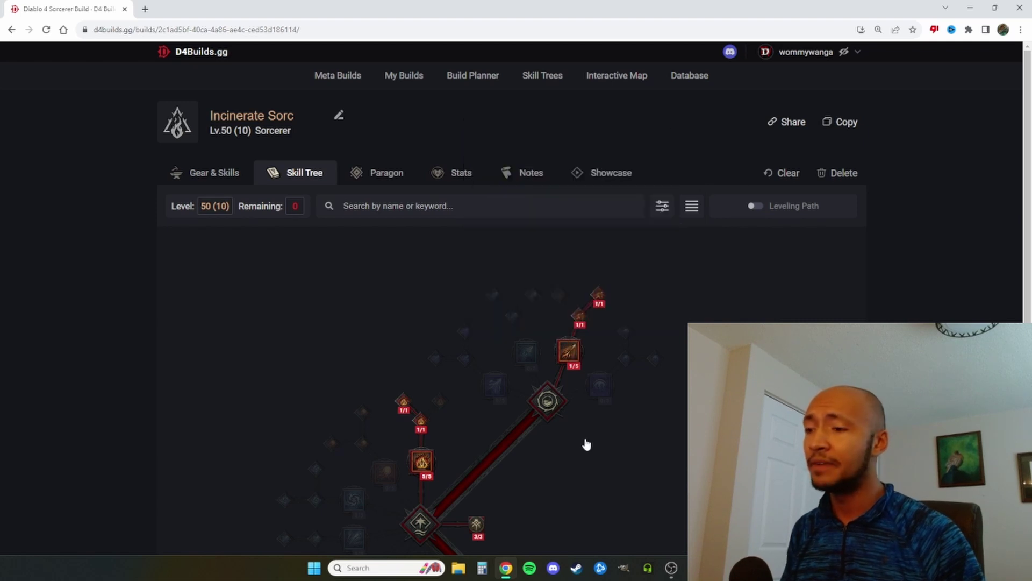
{"action": "left_click_drag", "start_coordinate": [585, 442], "coordinate": [565, 355]}
{"action": "mouse_move", "coordinate": [384, 314]}
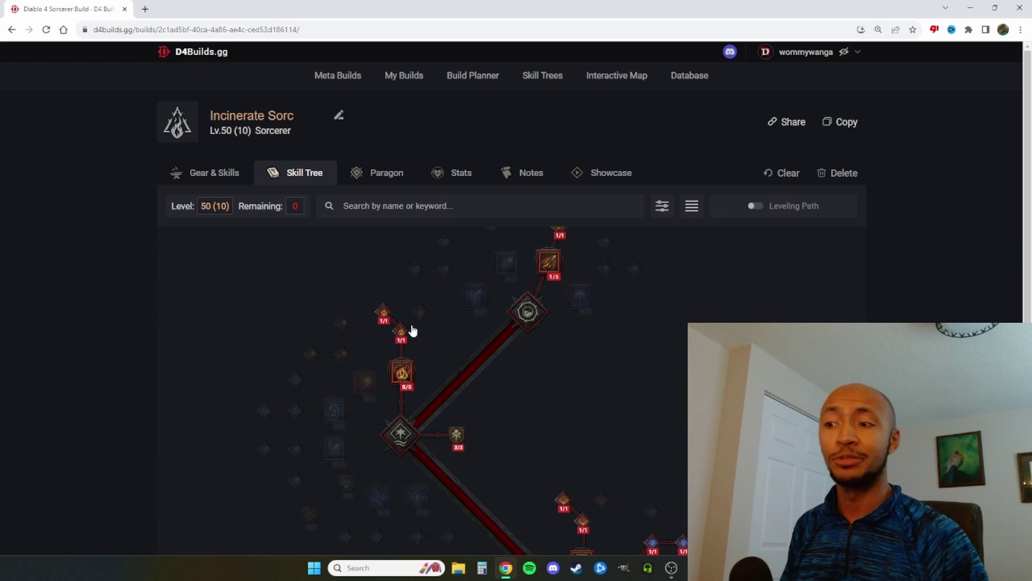
{"action": "mouse_move", "coordinate": [404, 381]}
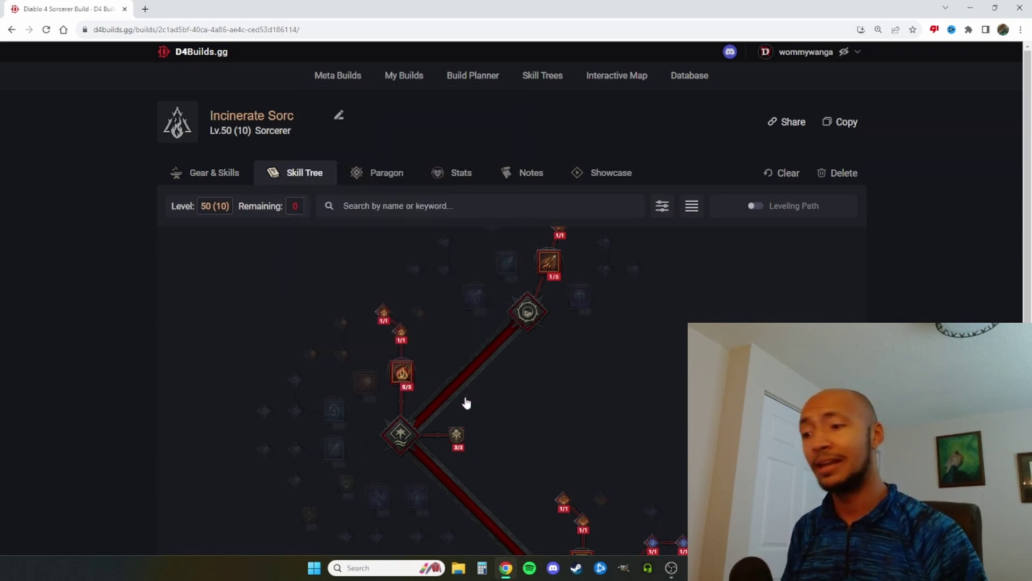
{"action": "mouse_move", "coordinate": [425, 358]}
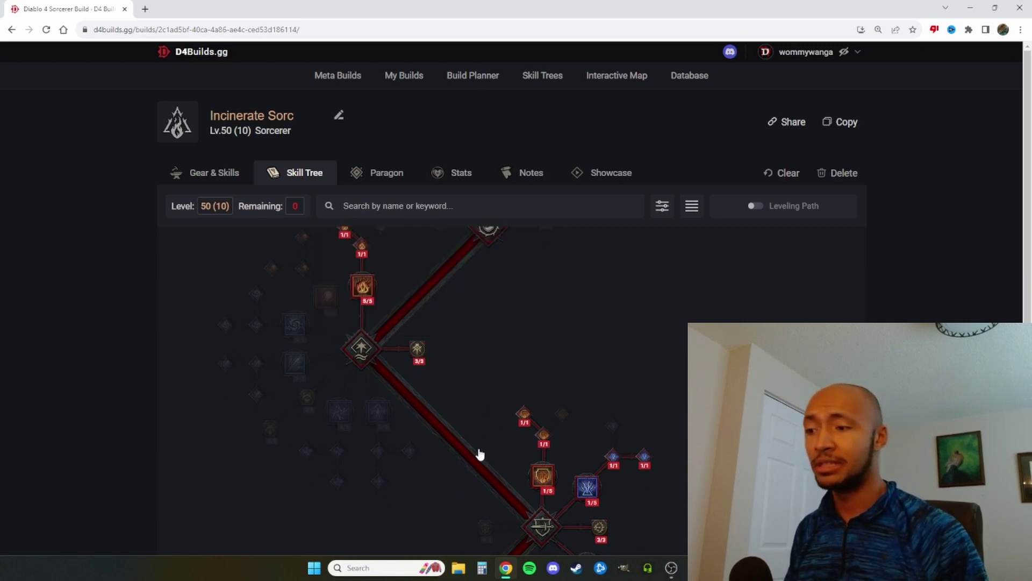
{"action": "left_click_drag", "start_coordinate": [479, 454], "coordinate": [433, 327]}
{"action": "mouse_move", "coordinate": [482, 299]}
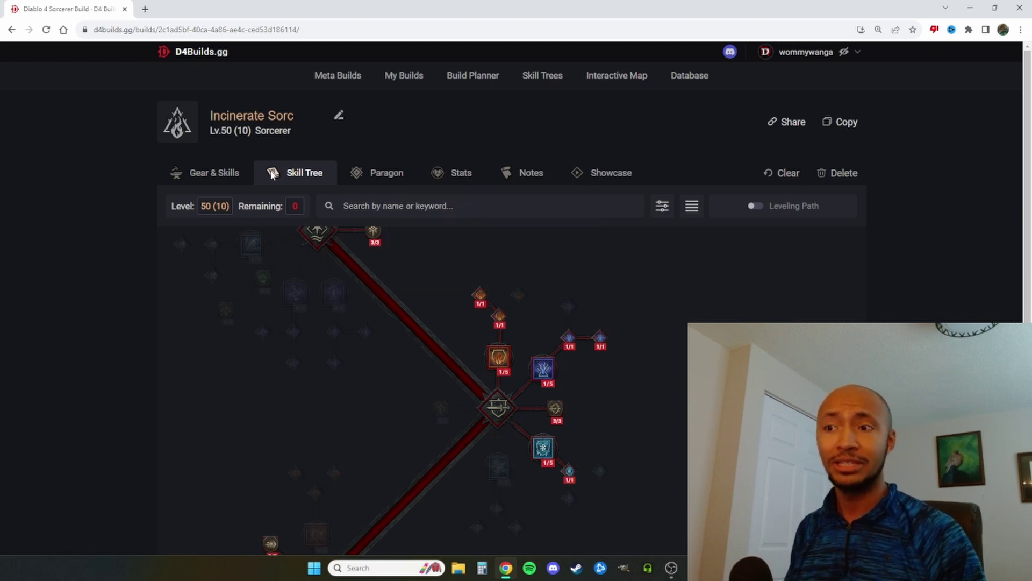
- Check the Incendiary Aspect on Ring 2 and the Enhanced Ice Armor node in the skill tree
{"action": "left_click", "coordinate": [200, 171]}
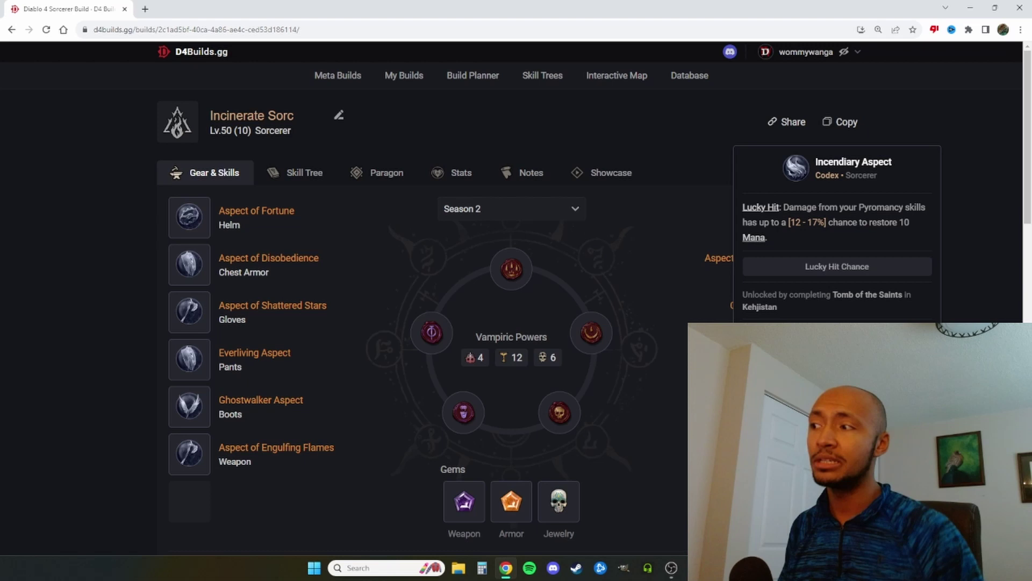
{"action": "left_click", "coordinate": [300, 179]}
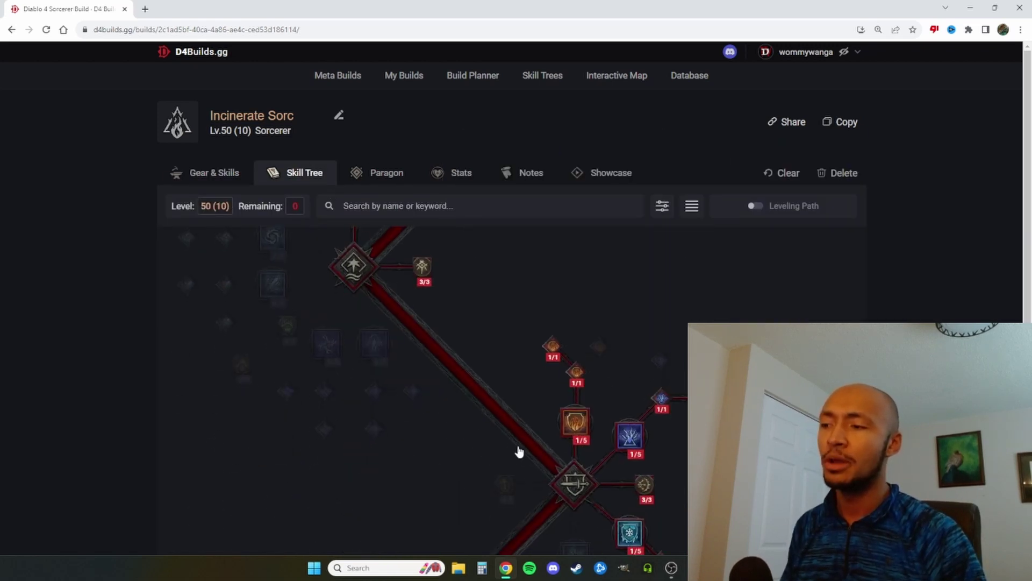
{"action": "left_click_drag", "start_coordinate": [519, 452], "coordinate": [410, 175]}
{"action": "mouse_move", "coordinate": [546, 284]}
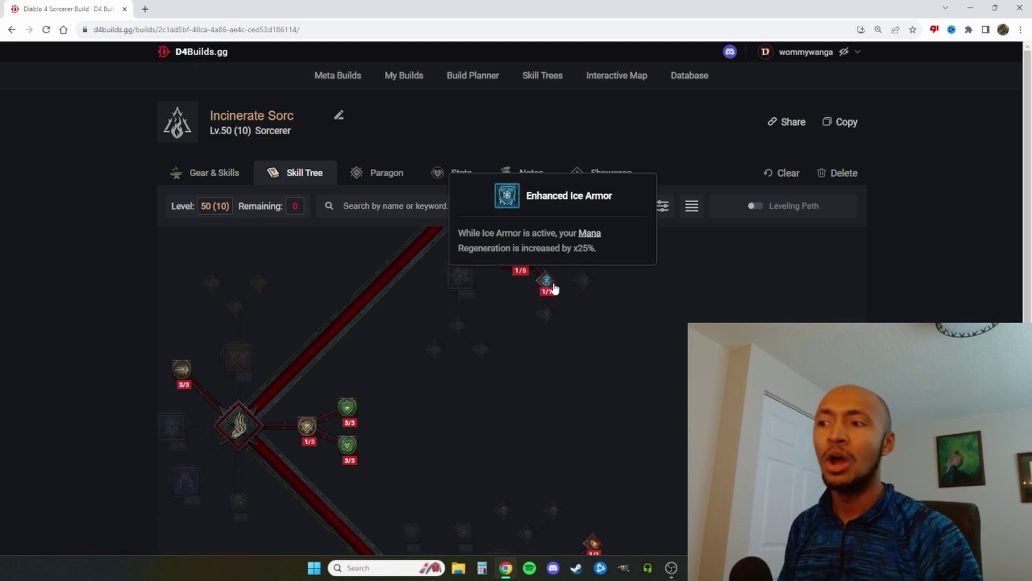
{"action": "left_click_drag", "start_coordinate": [554, 289], "coordinate": [670, 438]}
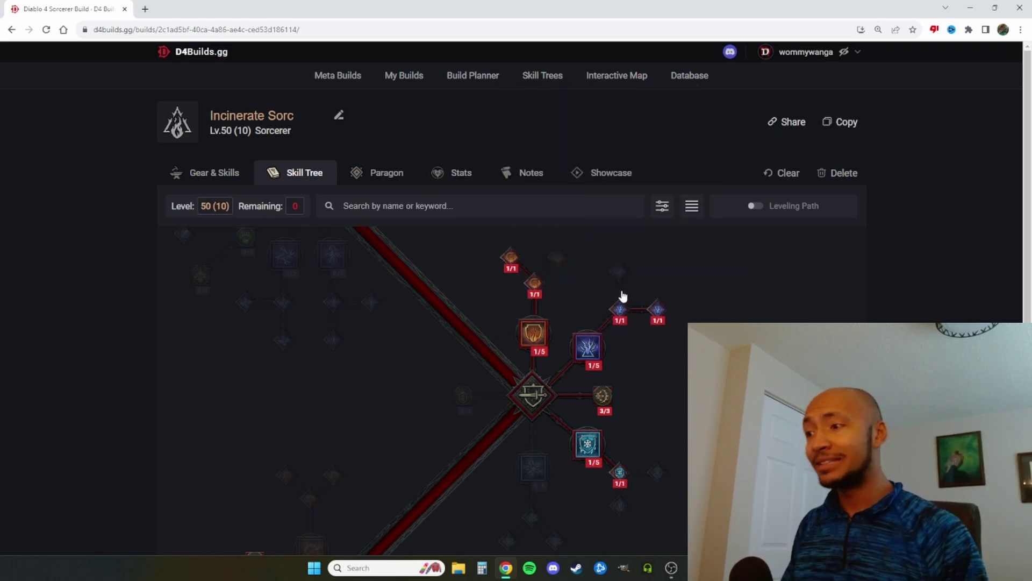
- Examine the lightning skill and its upgrades in the defensive section, together with the Glass Cannon passive
{"action": "mouse_move", "coordinate": [622, 286]}
{"action": "mouse_move", "coordinate": [659, 320]}
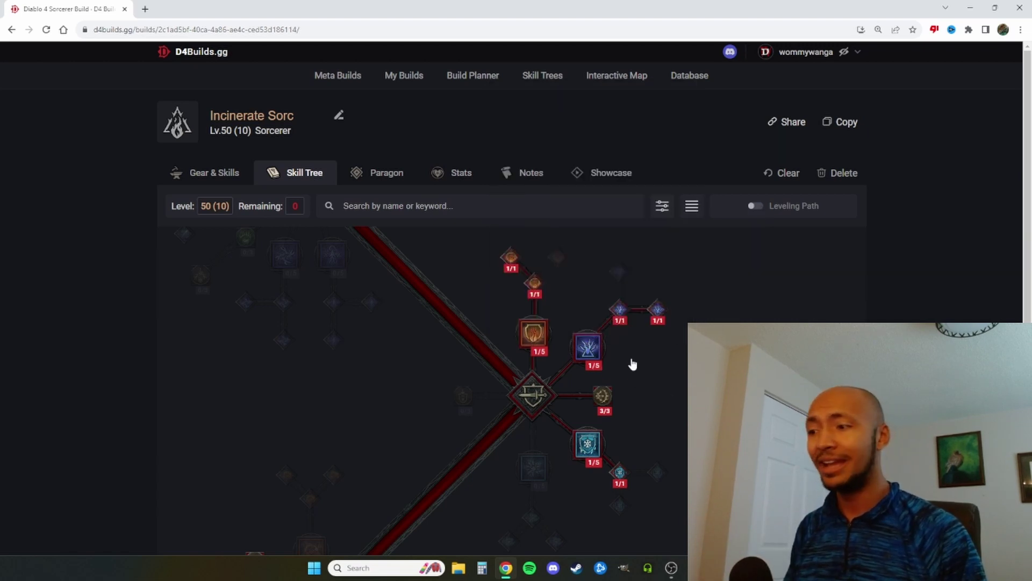
{"action": "mouse_move", "coordinate": [588, 349]}
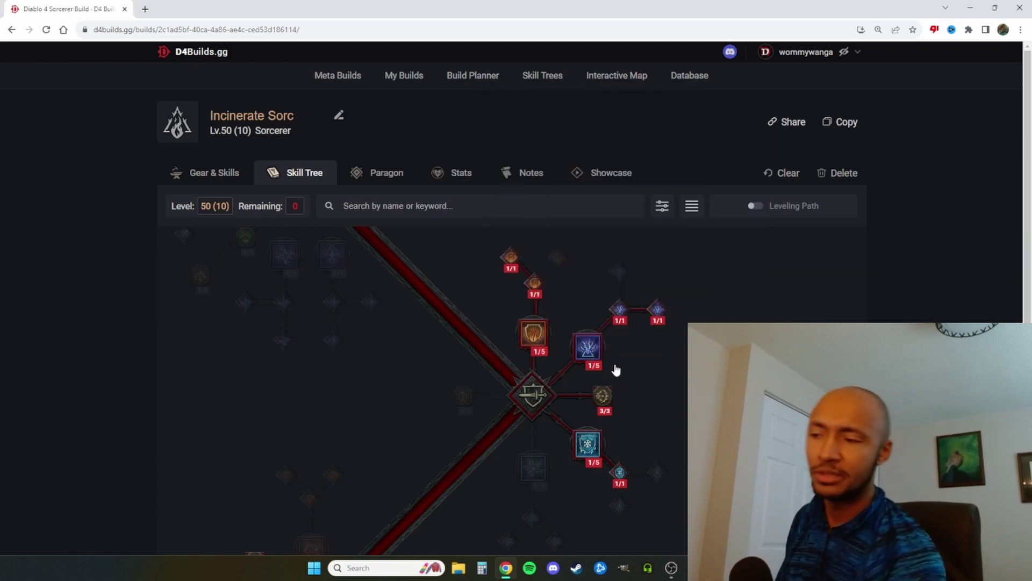
{"action": "mouse_move", "coordinate": [605, 400]}
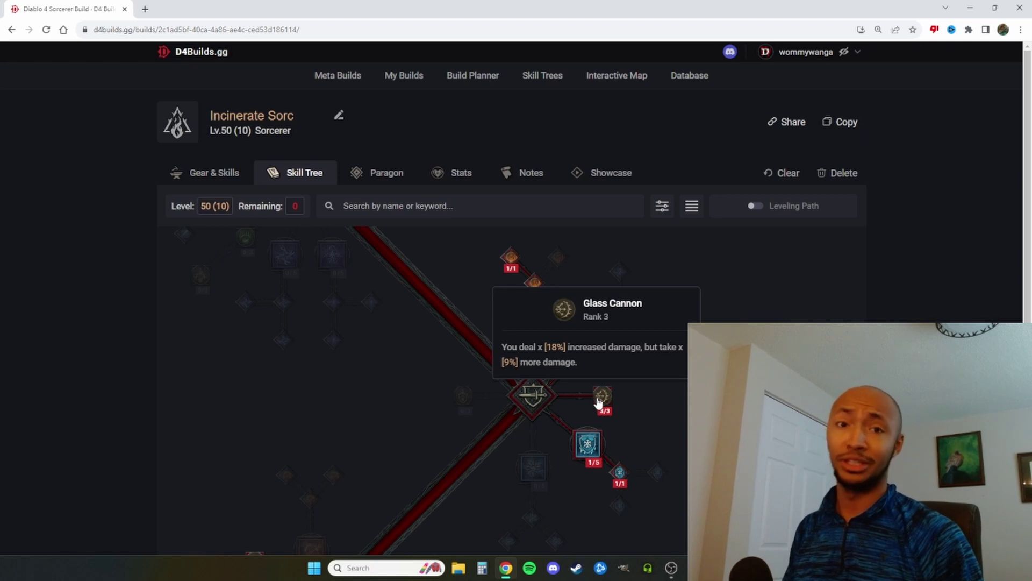
{"action": "left_click_drag", "start_coordinate": [657, 429], "coordinate": [698, 383]}
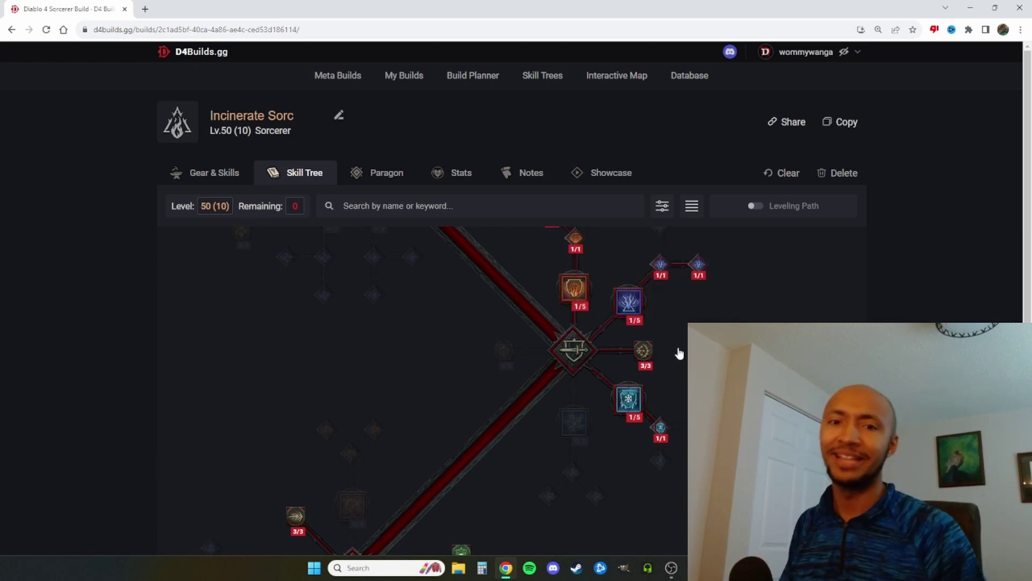
- Read the Mana Shield and Protection passives and the Meteor skill description in the skill tree
{"action": "left_click_drag", "start_coordinate": [680, 353], "coordinate": [733, 505]}
{"action": "left_click_drag", "start_coordinate": [355, 236], "coordinate": [325, 309]}
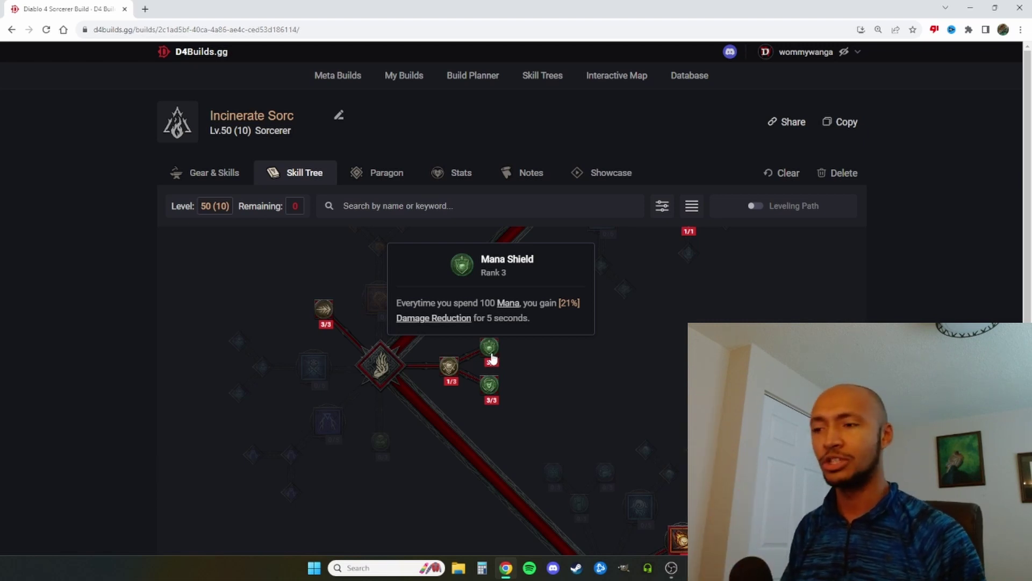
{"action": "mouse_move", "coordinate": [488, 388]}
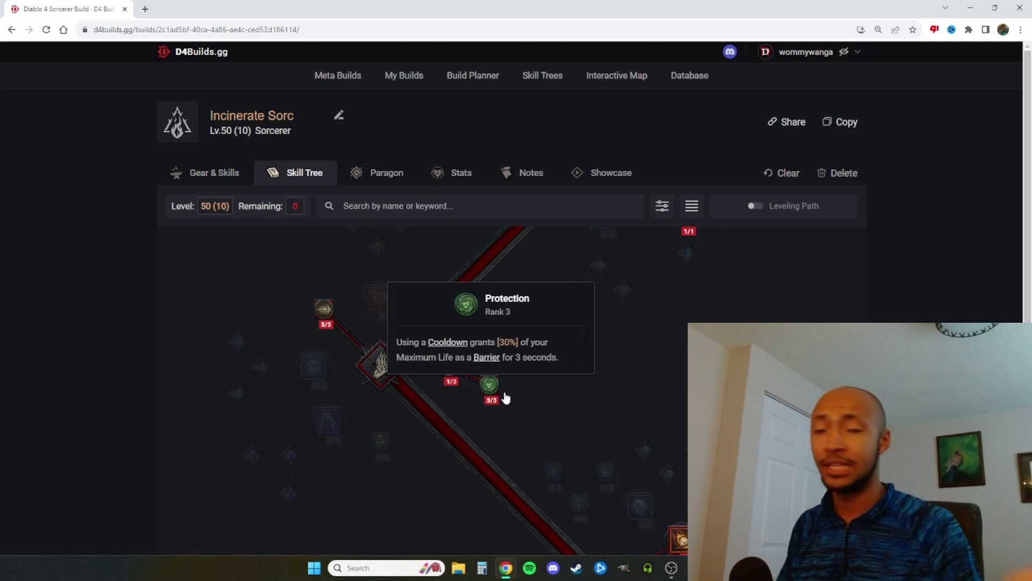
{"action": "left_click_drag", "start_coordinate": [569, 399], "coordinate": [493, 281]}
{"action": "mouse_move", "coordinate": [584, 373]}
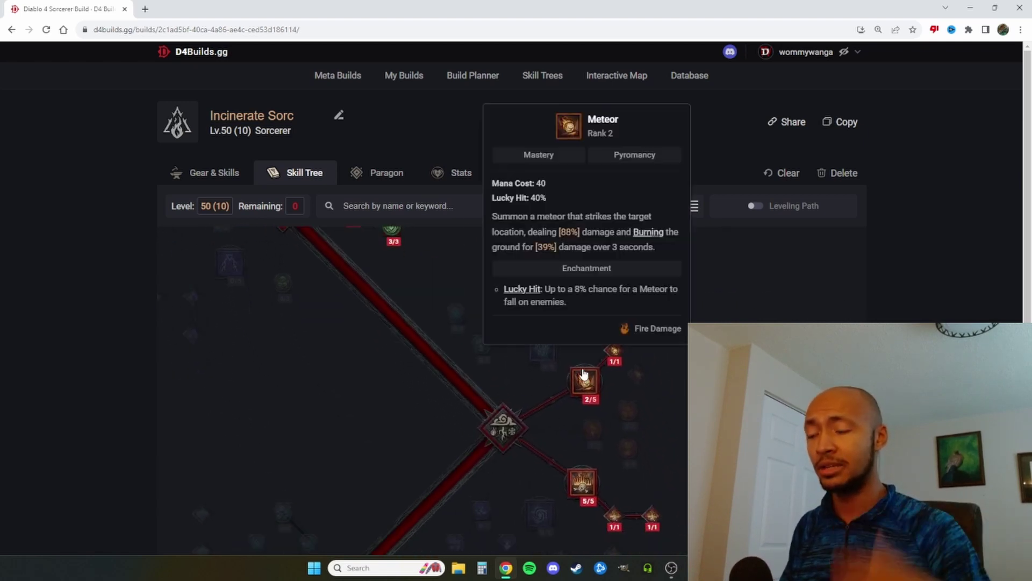
- Remove the skill points from Enhanced Ice Armor and both Flame Shield upgrades
{"action": "scroll", "coordinate": [581, 333], "scroll_direction": "down", "scroll_amount": 3}
{"action": "right_click", "coordinate": [598, 401]}
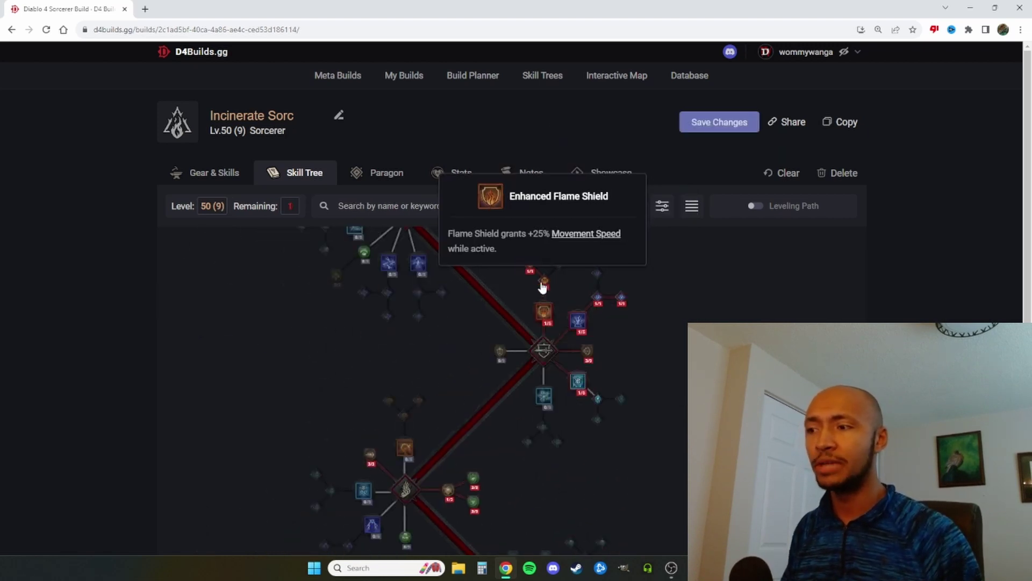
{"action": "right_click", "coordinate": [543, 285]}
{"action": "right_click", "coordinate": [544, 279]}
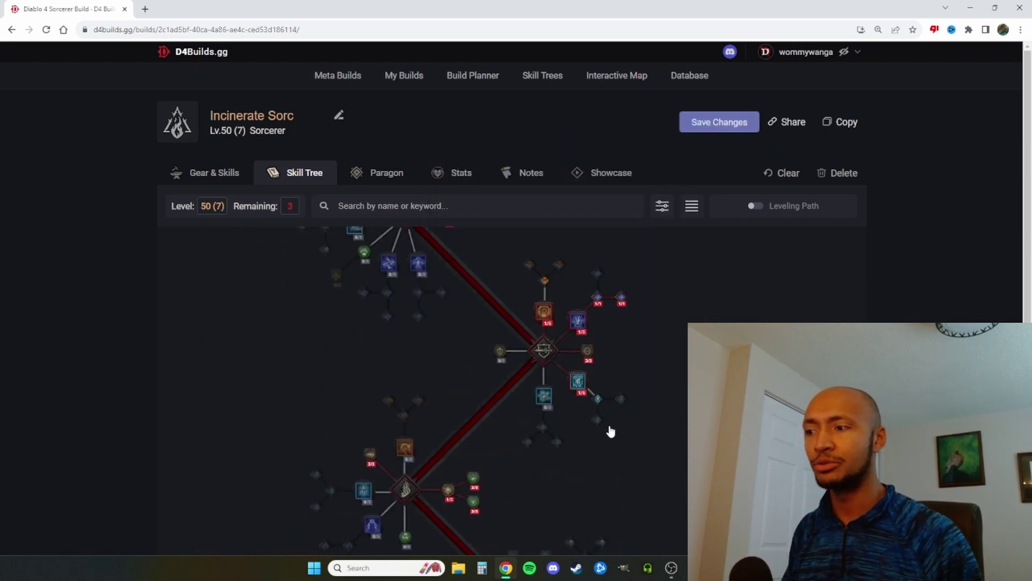
- Put the three freed skill points into Meteor, raising it to rank 5
{"action": "left_click_drag", "start_coordinate": [611, 431], "coordinate": [577, 241]}
{"action": "left_click", "coordinate": [559, 411]}
{"action": "left_click", "coordinate": [559, 411]}
{"action": "left_click", "coordinate": [559, 411]}
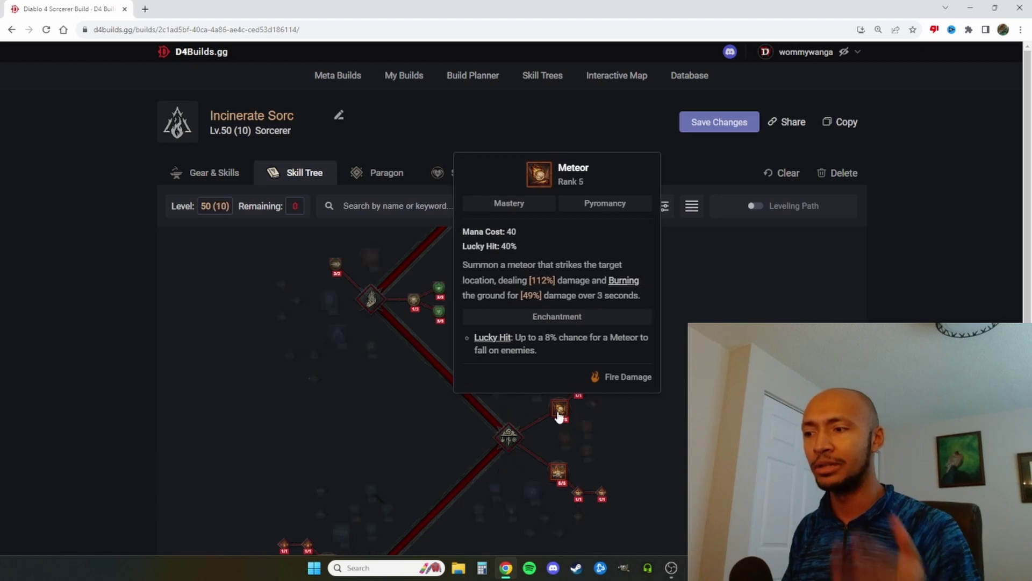
- Take the three points back out of Meteor and reassign them to Enhanced Ice Armor and both Flame Shield upgrades
{"action": "right_click", "coordinate": [559, 411]}
{"action": "right_click", "coordinate": [559, 411]}
{"action": "right_click", "coordinate": [559, 411]}
{"action": "left_click_drag", "start_coordinate": [611, 382], "coordinate": [649, 553]}
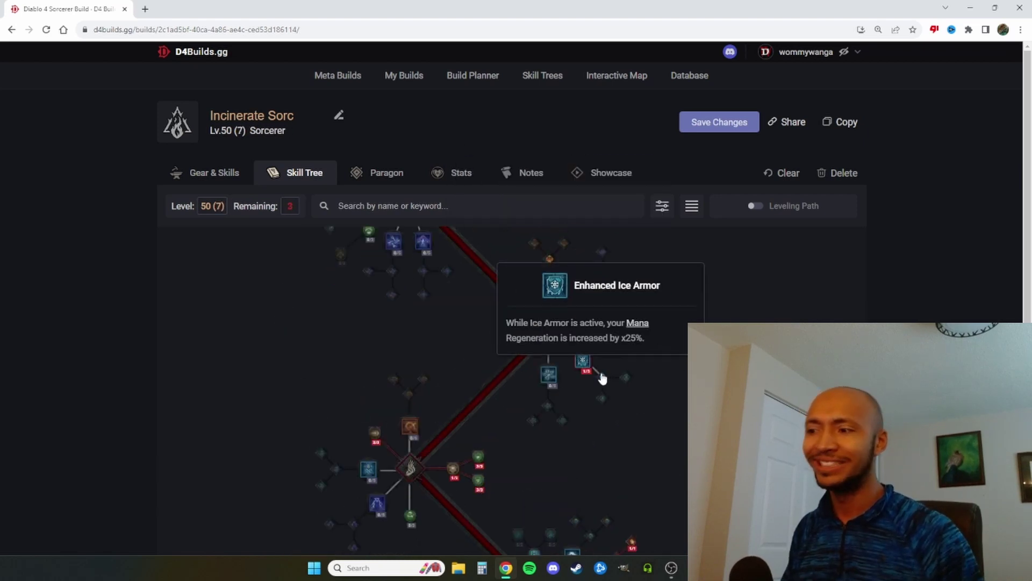
{"action": "left_click", "coordinate": [549, 268]}
{"action": "left_click", "coordinate": [549, 258]}
{"action": "left_click", "coordinate": [534, 246]}
- Examine the Mage's Firewall upgrade, the ultimate section with its fire passives, and the Burning key passive
{"action": "left_click_drag", "start_coordinate": [612, 385], "coordinate": [631, 297]}
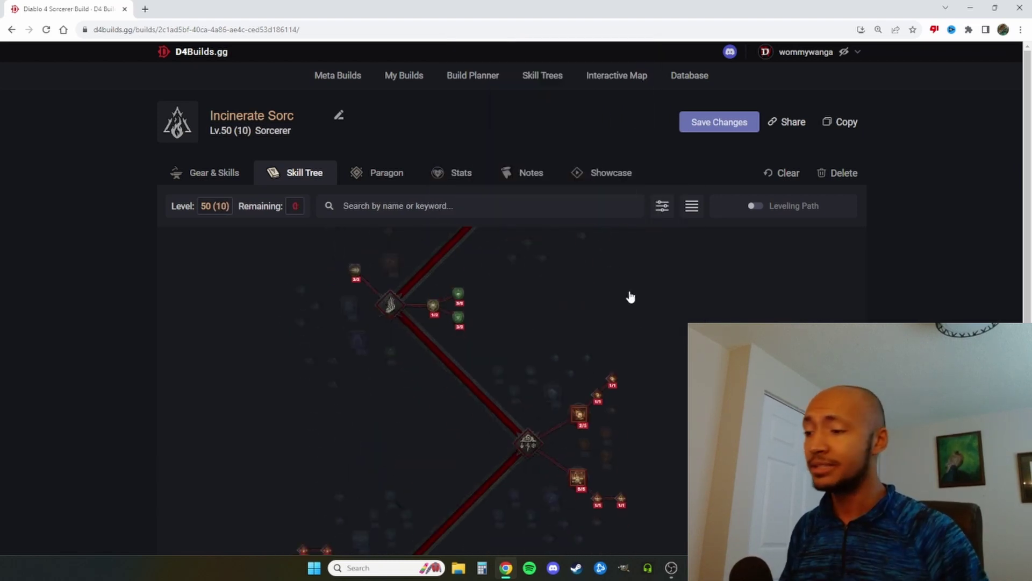
{"action": "scroll", "coordinate": [586, 305], "scroll_direction": "up", "scroll_amount": 2}
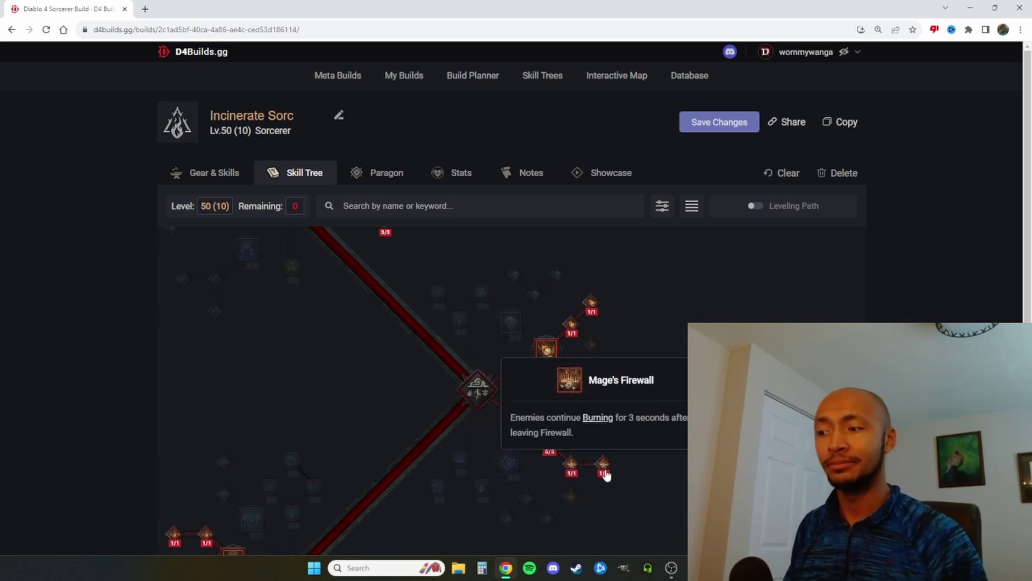
{"action": "scroll", "coordinate": [605, 473], "scroll_direction": "down", "scroll_amount": 5}
{"action": "scroll", "coordinate": [605, 473], "scroll_direction": "left", "scroll_amount": 5}
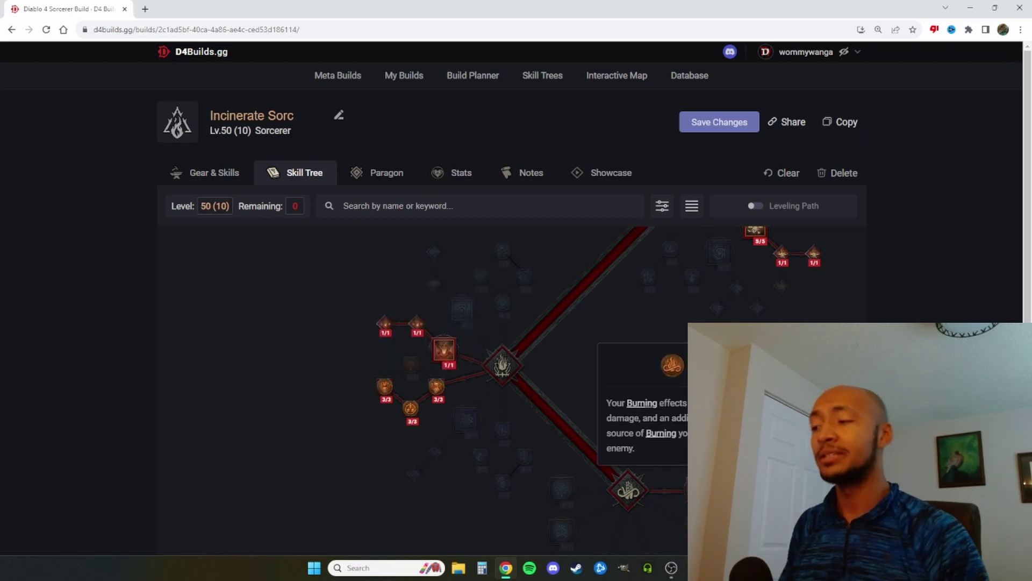
{"action": "scroll", "coordinate": [569, 364], "scroll_direction": "down", "scroll_amount": 3}
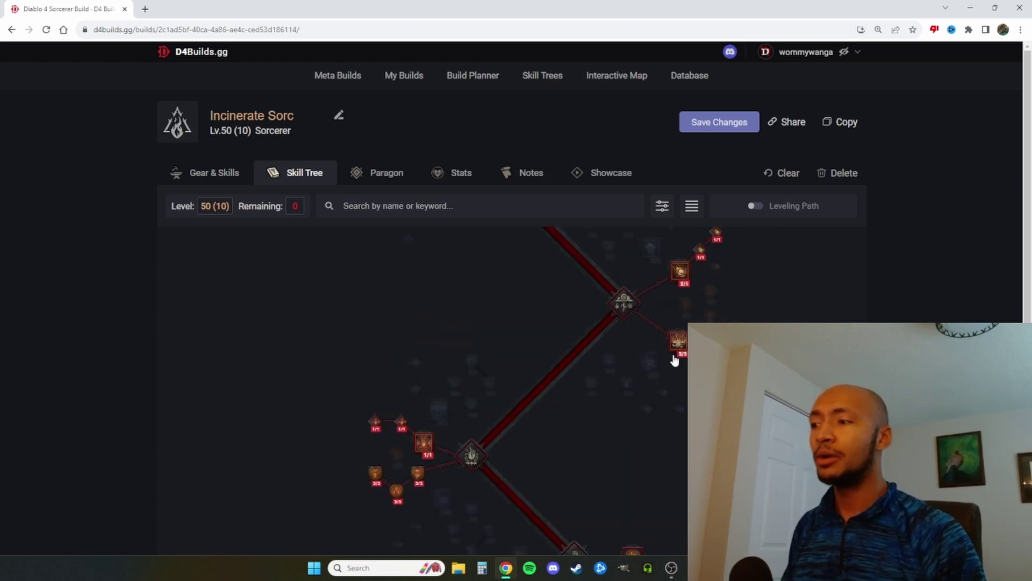
- Revisit the build's gear and skills page and go over the skill tree's basic, core and defensive sections again, including Spark
{"action": "left_click", "coordinate": [193, 173]}
{"action": "scroll", "coordinate": [400, 232], "scroll_direction": "down", "scroll_amount": 3}
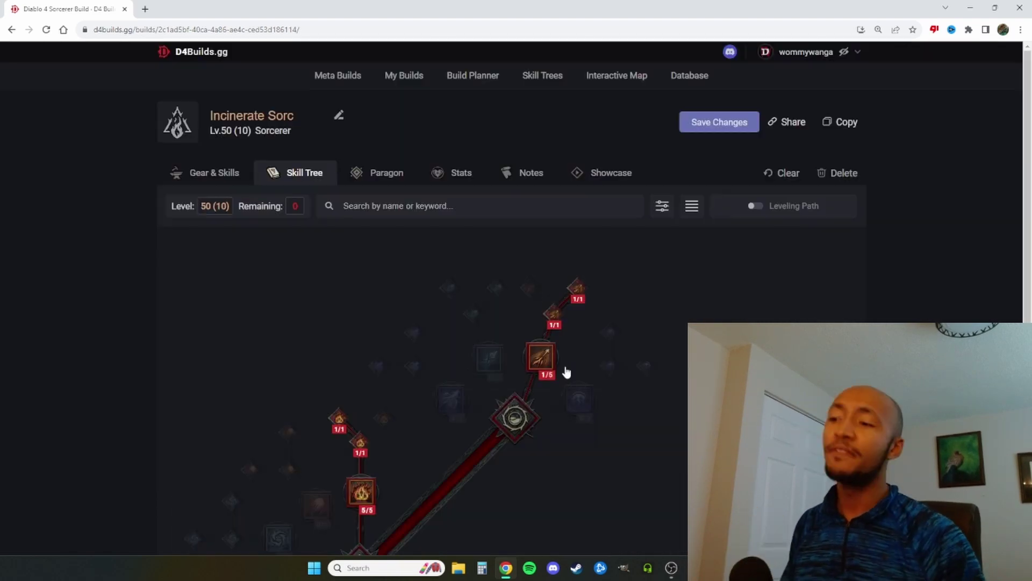
{"action": "scroll", "coordinate": [591, 420], "scroll_direction": "down", "scroll_amount": 2}
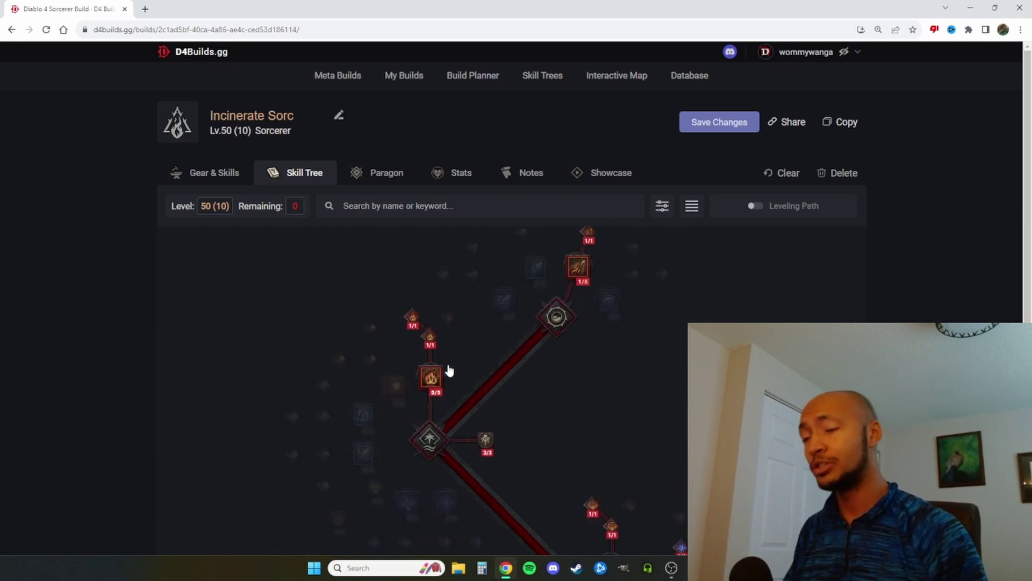
{"action": "mouse_move", "coordinate": [432, 383]}
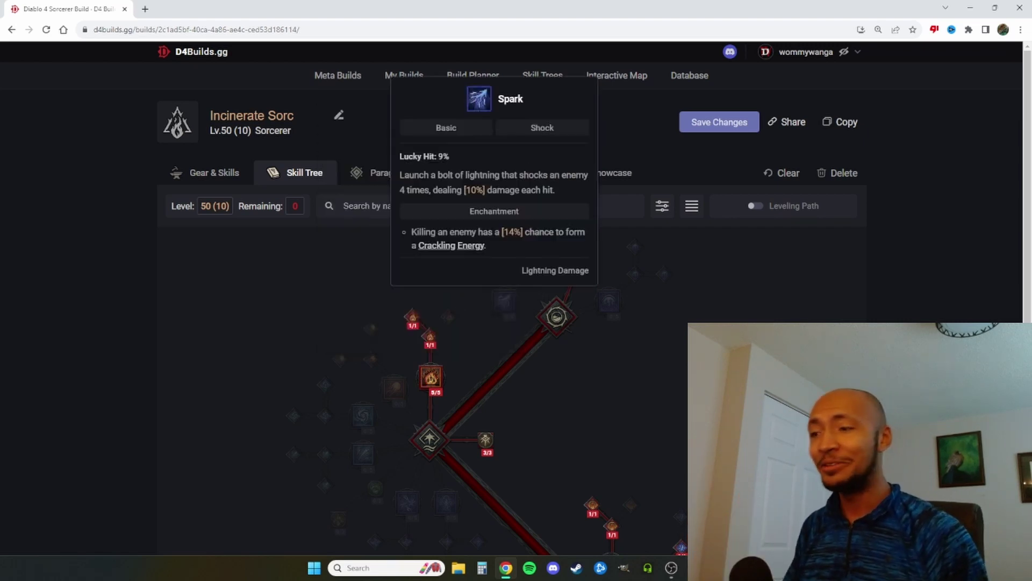
{"action": "scroll", "coordinate": [585, 432], "scroll_direction": "down", "scroll_amount": 4}
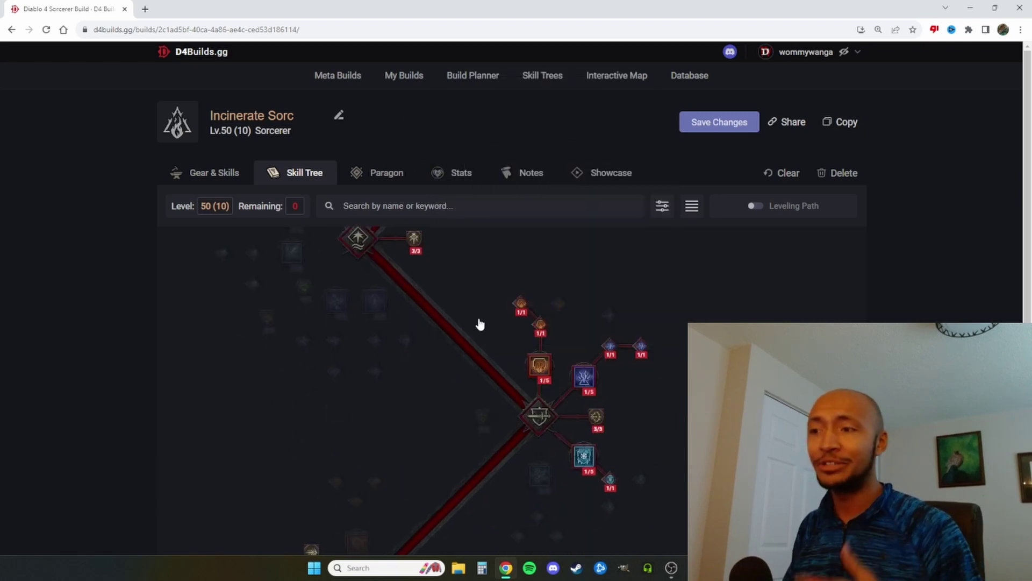
- Examine the Meteor and Firewall skills in the skill tree's mastery section, including their enchantment effects
{"action": "scroll", "coordinate": [408, 301], "scroll_direction": "up", "scroll_amount": 3}
{"action": "scroll", "coordinate": [377, 307], "scroll_direction": "down", "scroll_amount": 3}
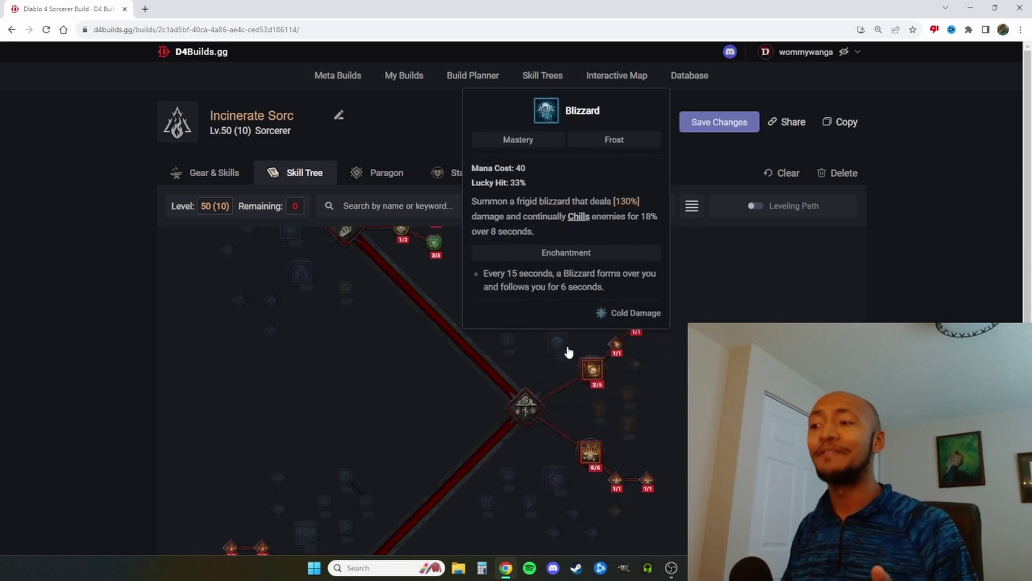
{"action": "mouse_move", "coordinate": [593, 370]}
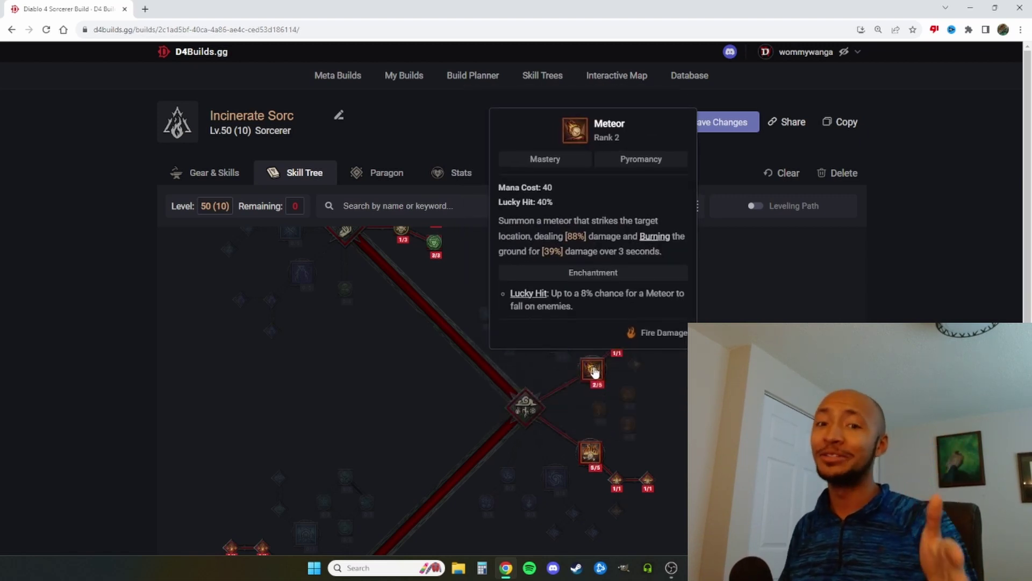
{"action": "mouse_move", "coordinate": [592, 454]}
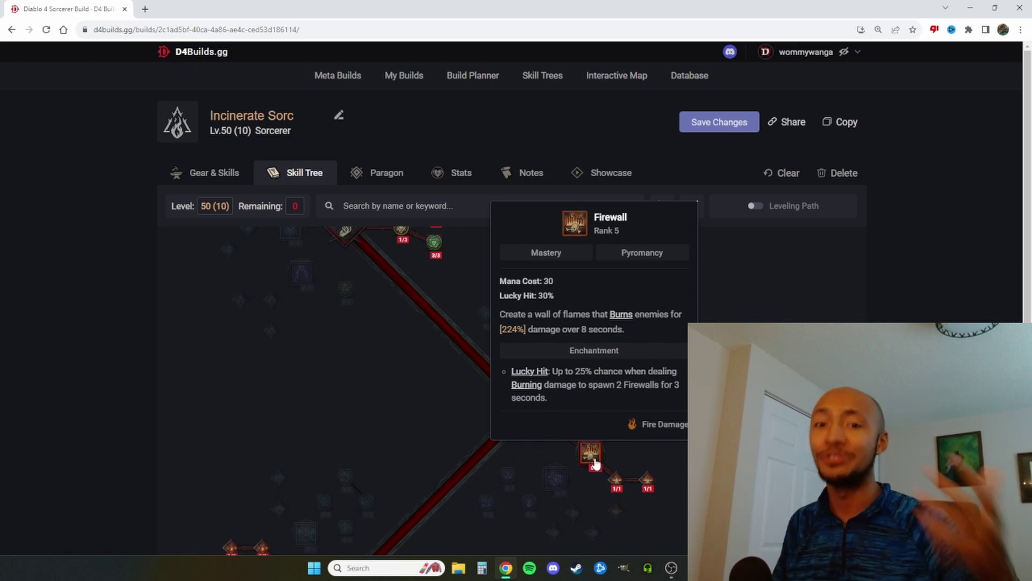
- Open the build's paragon boards and look over the whole layout, from the Starting Board to the uppermost boards
{"action": "left_click", "coordinate": [383, 178]}
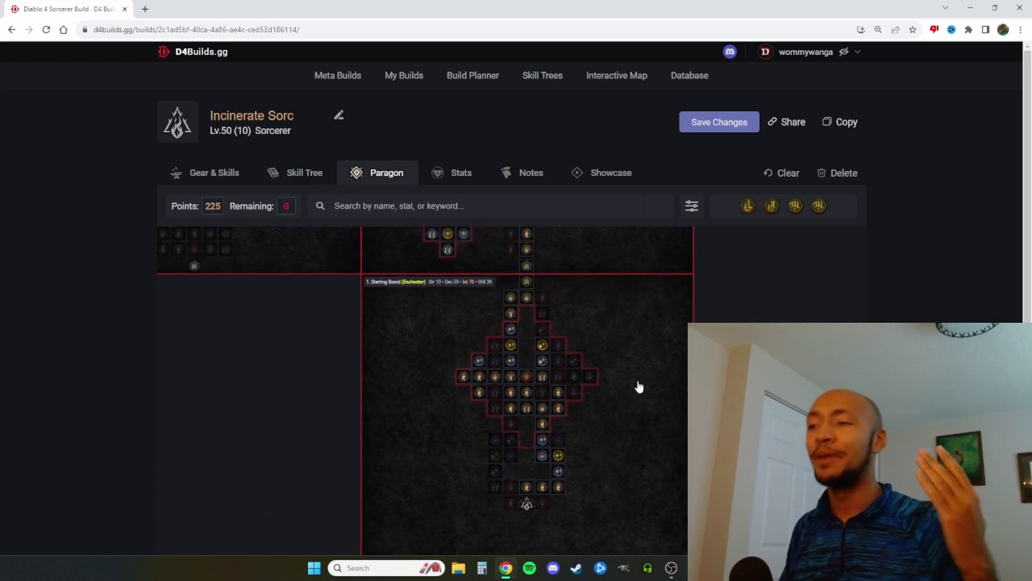
{"action": "scroll", "coordinate": [638, 387], "scroll_direction": "down", "scroll_amount": 5}
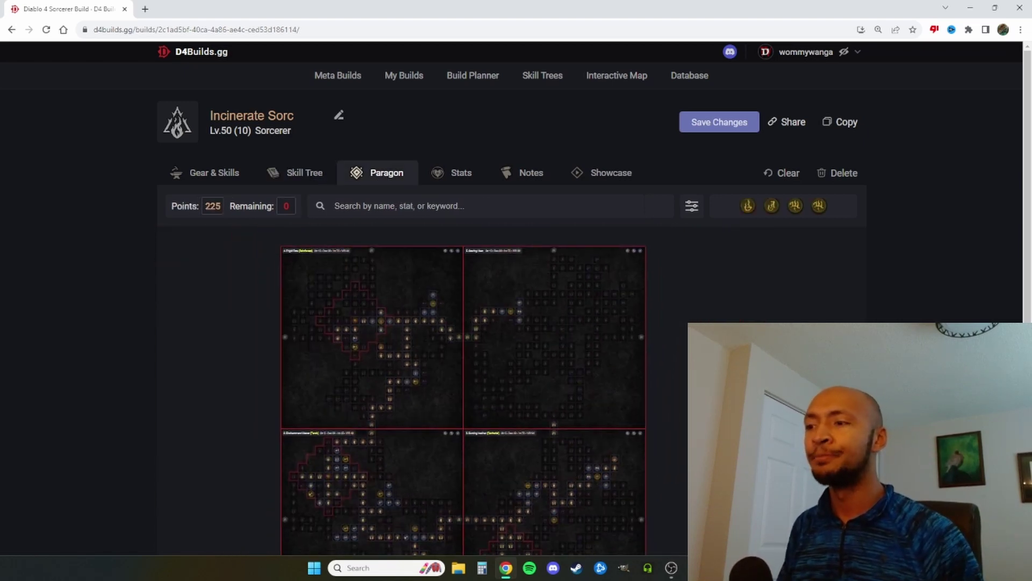
{"action": "scroll", "coordinate": [683, 380], "scroll_direction": "down", "scroll_amount": 4}
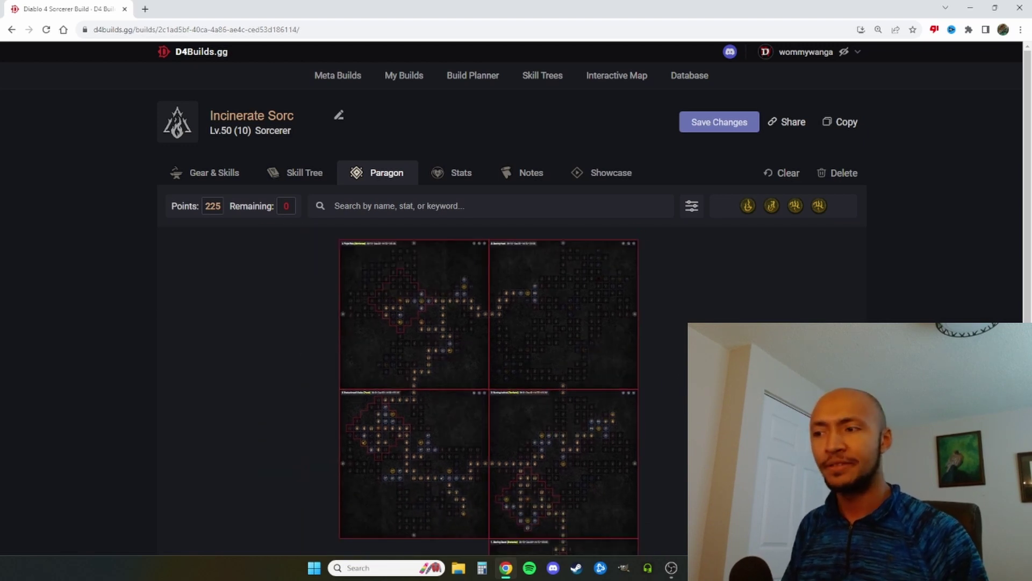
{"action": "left_click_drag", "start_coordinate": [693, 408], "coordinate": [686, 331]}
{"action": "scroll", "coordinate": [661, 405], "scroll_direction": "up", "scroll_amount": 2}
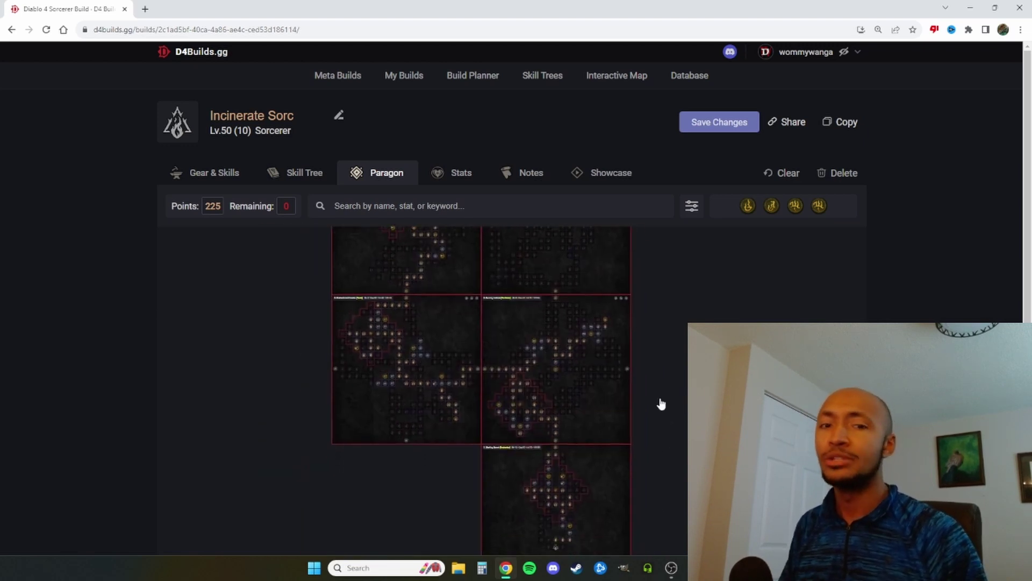
{"action": "scroll", "coordinate": [591, 425], "scroll_direction": "up", "scroll_amount": 2}
{"action": "scroll", "coordinate": [584, 427], "scroll_direction": "up", "scroll_amount": 3}
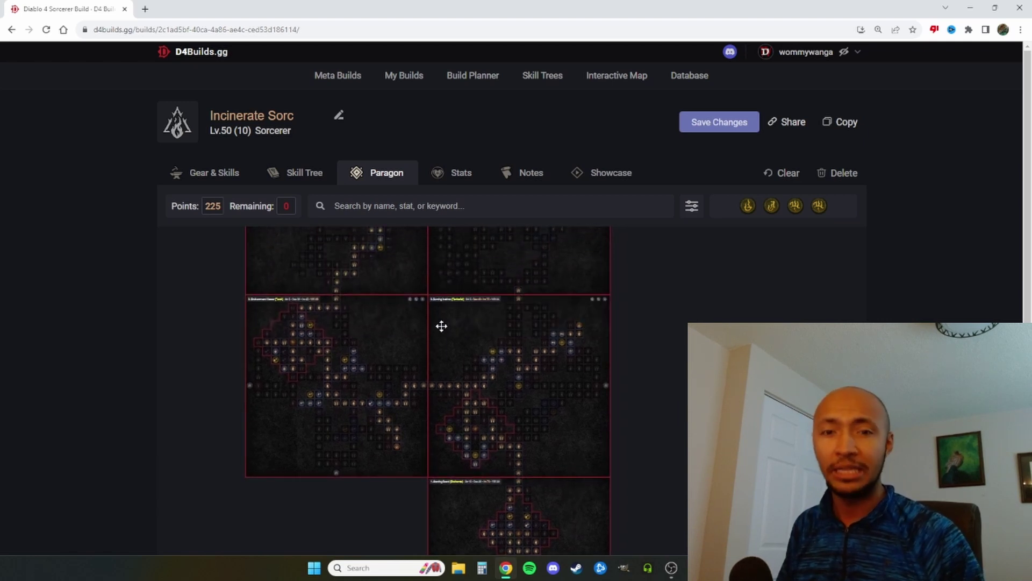
- Inspect individual nodes across the connected paragon boards and read the Territorial glyph on the board above the Starting Board
{"action": "left_click_drag", "start_coordinate": [441, 326], "coordinate": [459, 414]}
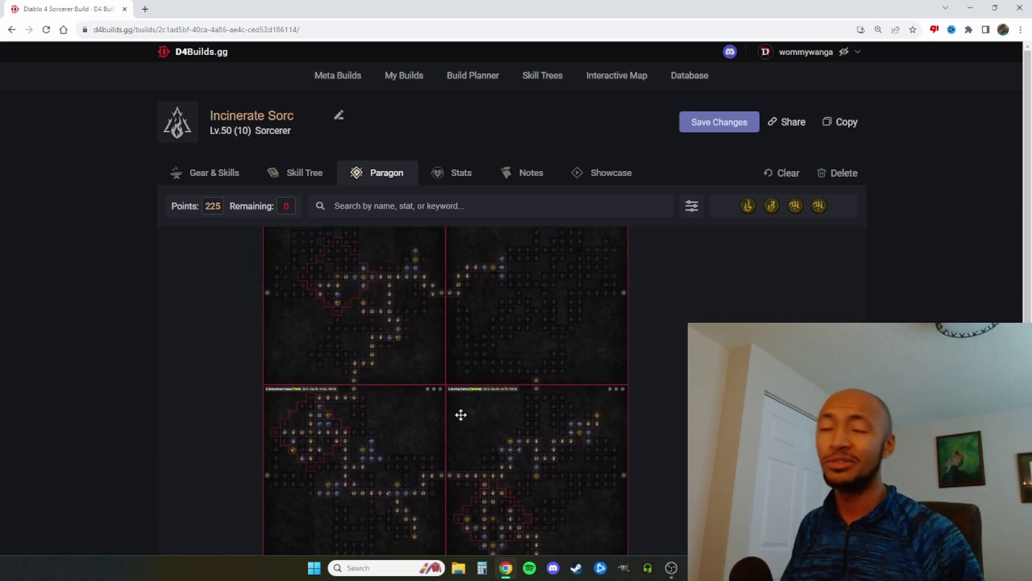
{"action": "scroll", "coordinate": [457, 413], "scroll_direction": "down", "scroll_amount": 3}
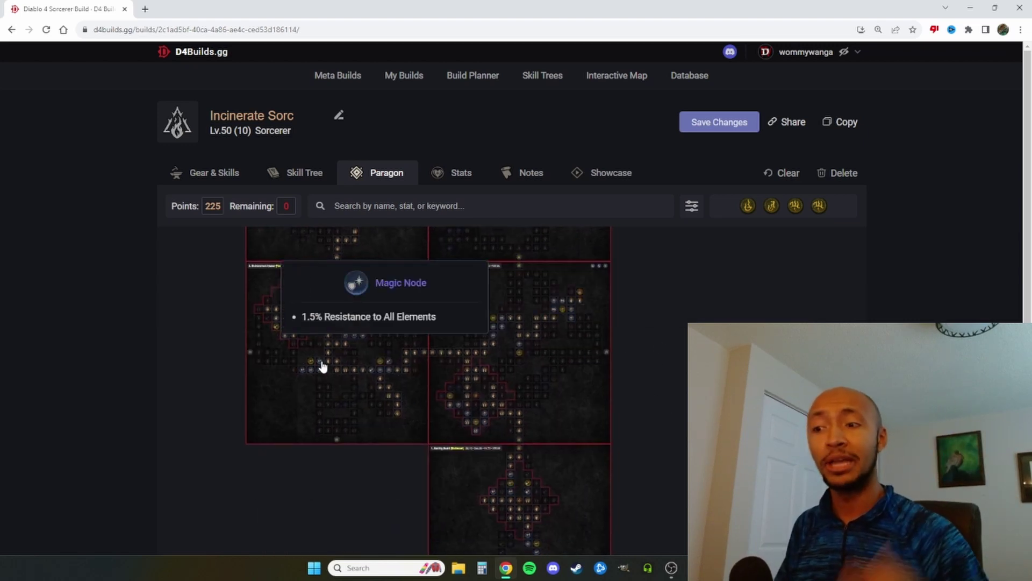
{"action": "mouse_move", "coordinate": [477, 399]}
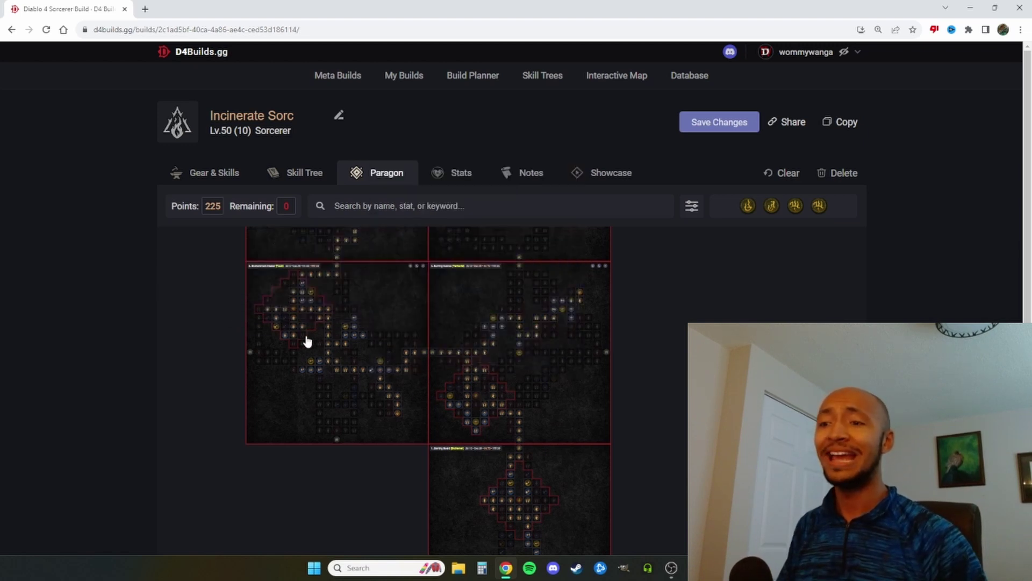
{"action": "left_click_drag", "start_coordinate": [447, 287], "coordinate": [424, 386]}
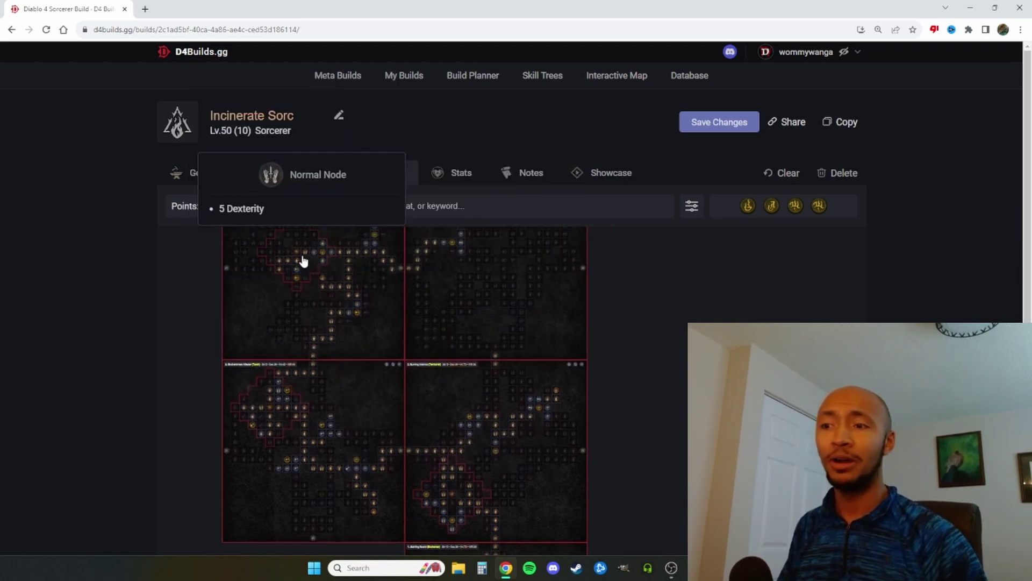
{"action": "left_click_drag", "start_coordinate": [415, 441], "coordinate": [414, 364]}
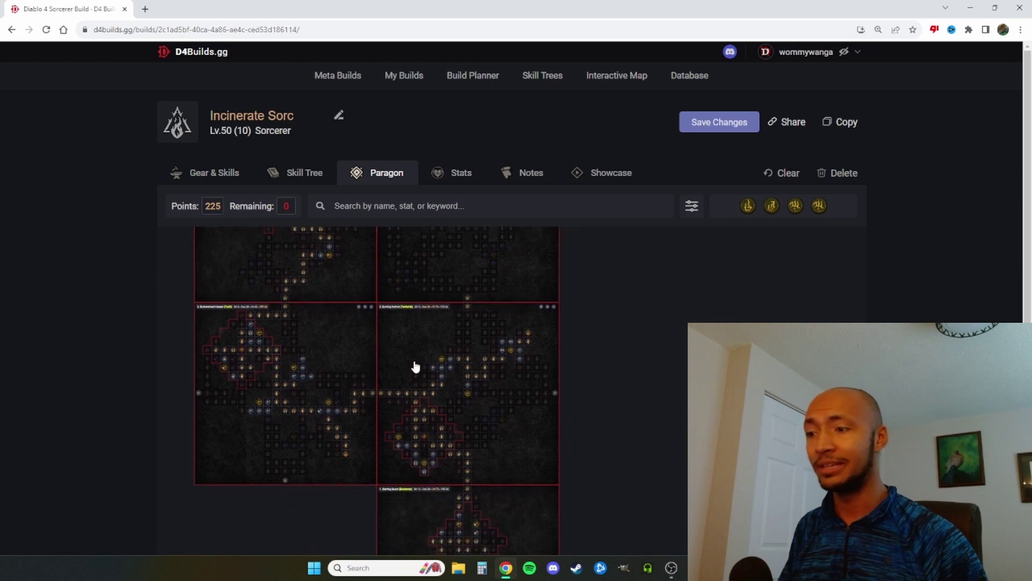
{"action": "scroll", "coordinate": [420, 323], "scroll_direction": "up", "scroll_amount": 2}
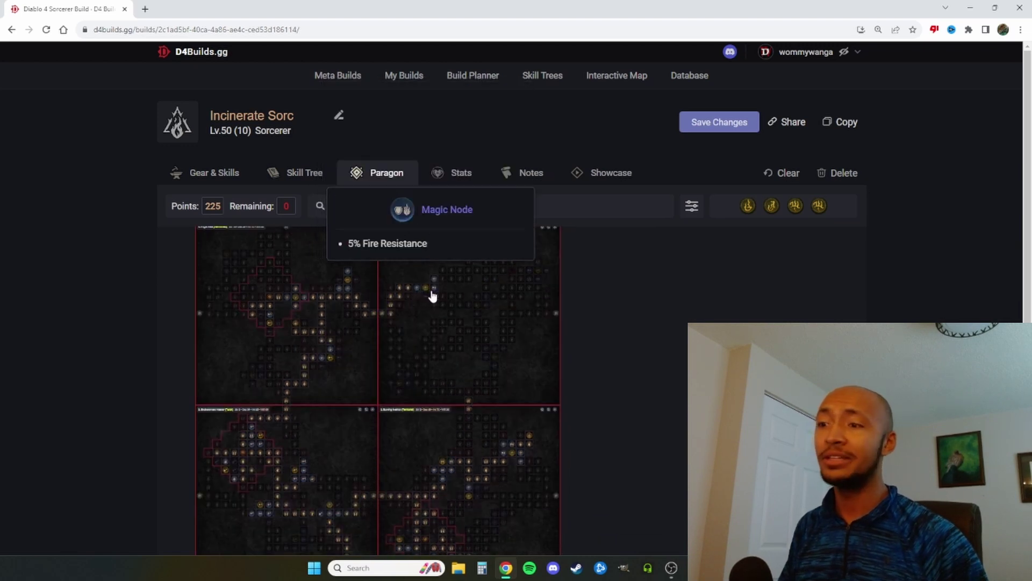
{"action": "mouse_move", "coordinate": [348, 282]}
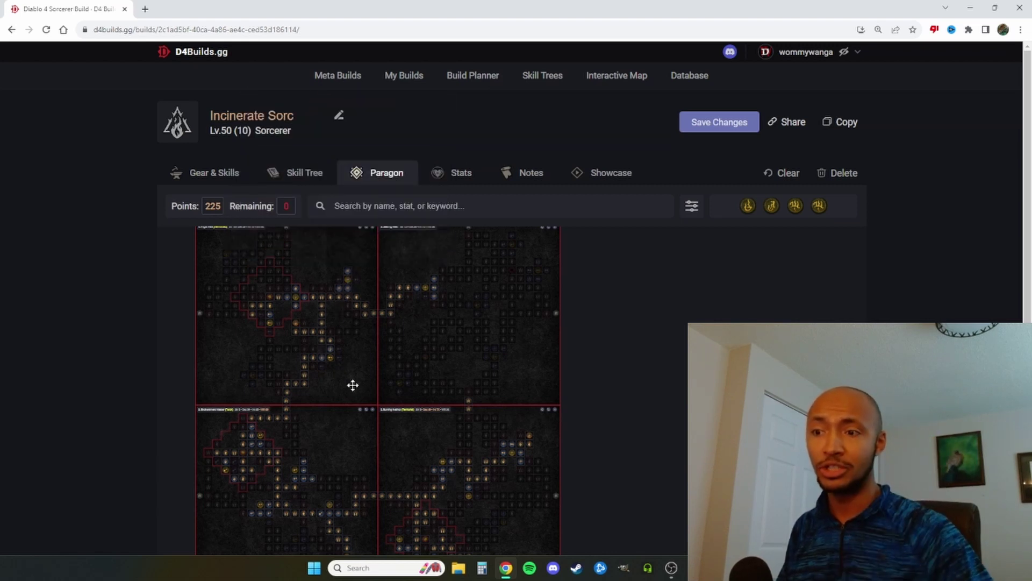
{"action": "left_click_drag", "start_coordinate": [352, 385], "coordinate": [342, 257]}
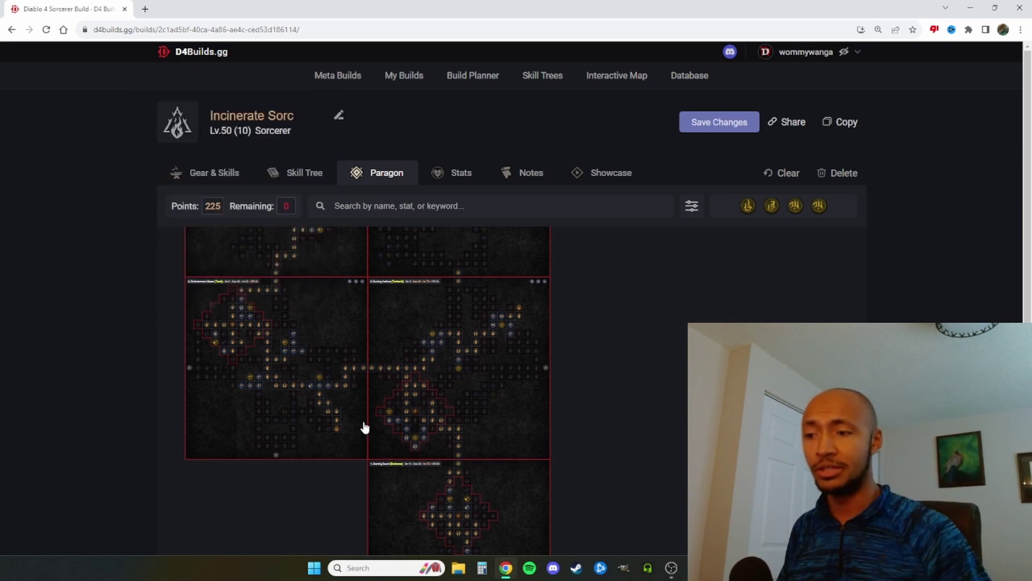
{"action": "mouse_move", "coordinate": [415, 415]}
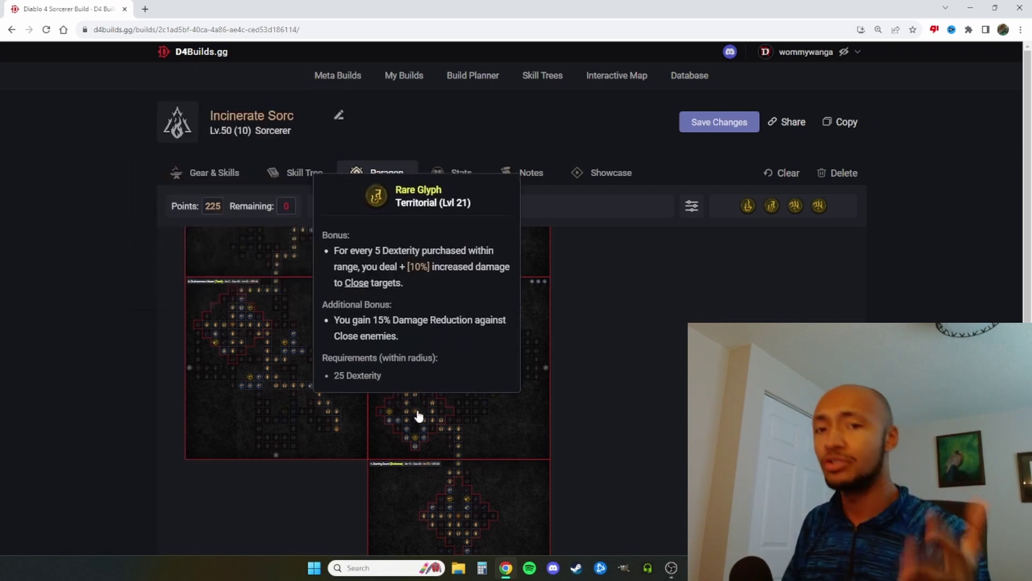
- Check the Enhanced Incinerate upgrade in the skill tree and reread the Territorial glyph's bonuses on the paragon board
{"action": "left_click", "coordinate": [277, 175]}
{"action": "mouse_move", "coordinate": [438, 380]}
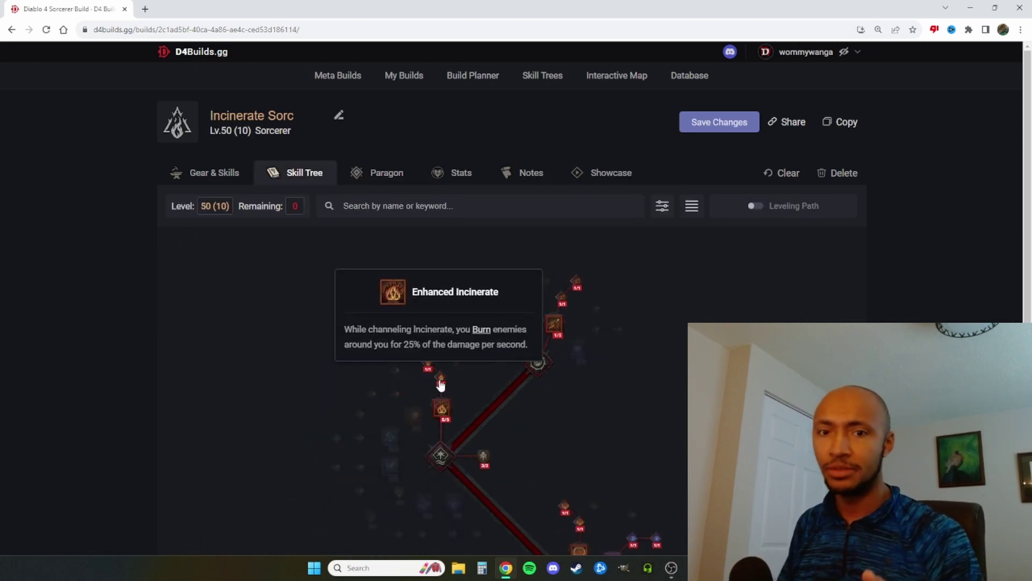
{"action": "left_click", "coordinate": [371, 172]}
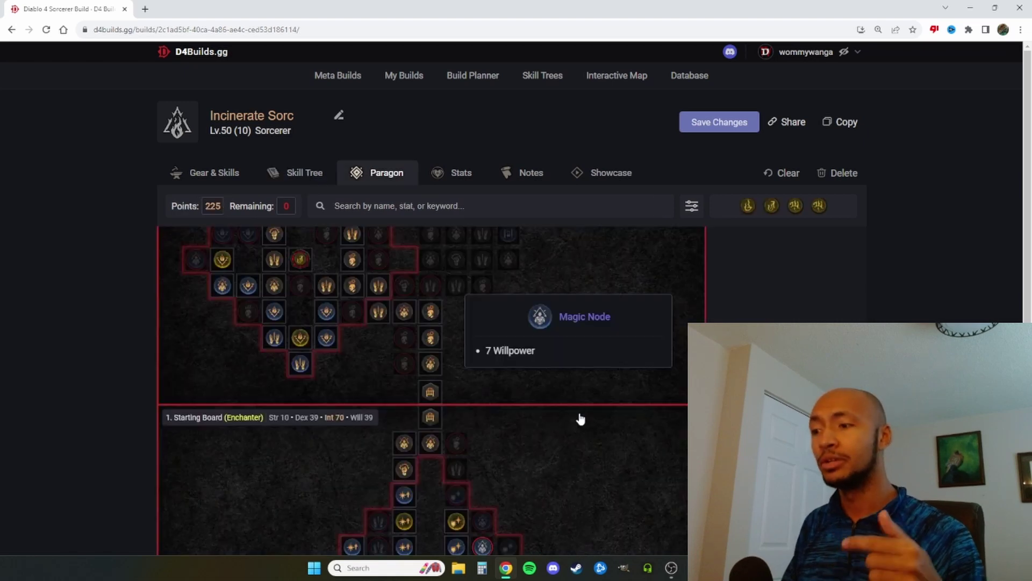
{"action": "mouse_move", "coordinate": [484, 380]}
{"action": "mouse_move", "coordinate": [462, 325]}
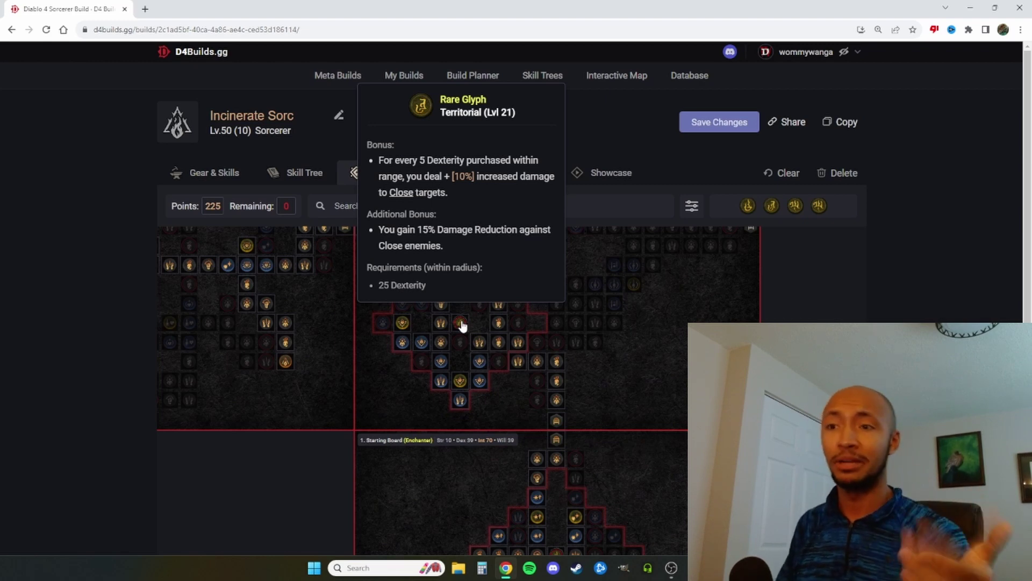
- Revisit the gear and skills page and go over Incinerate, Firewall and Meteor in the skill tree once more
{"action": "left_click", "coordinate": [209, 182]}
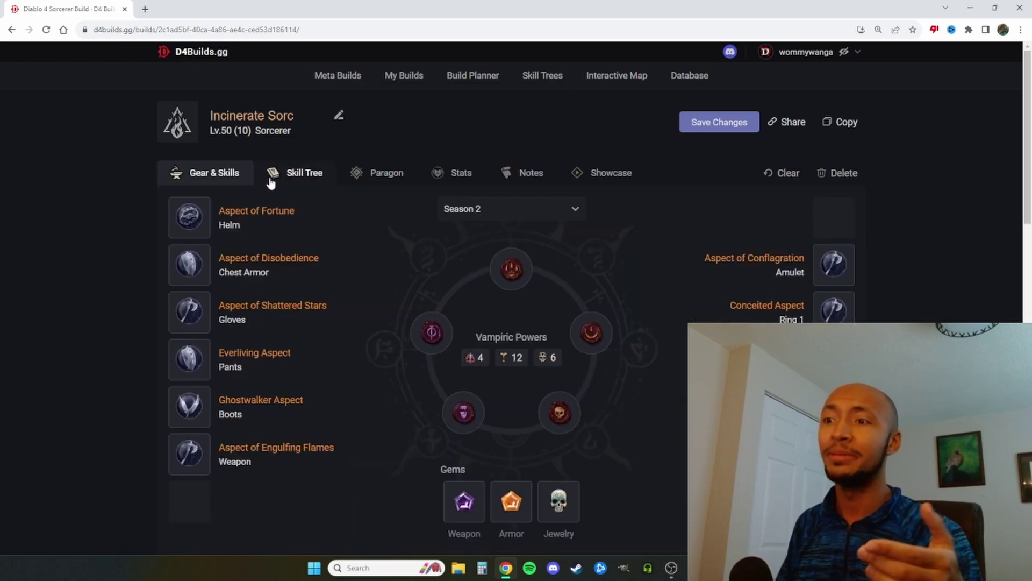
{"action": "left_click", "coordinate": [272, 174]}
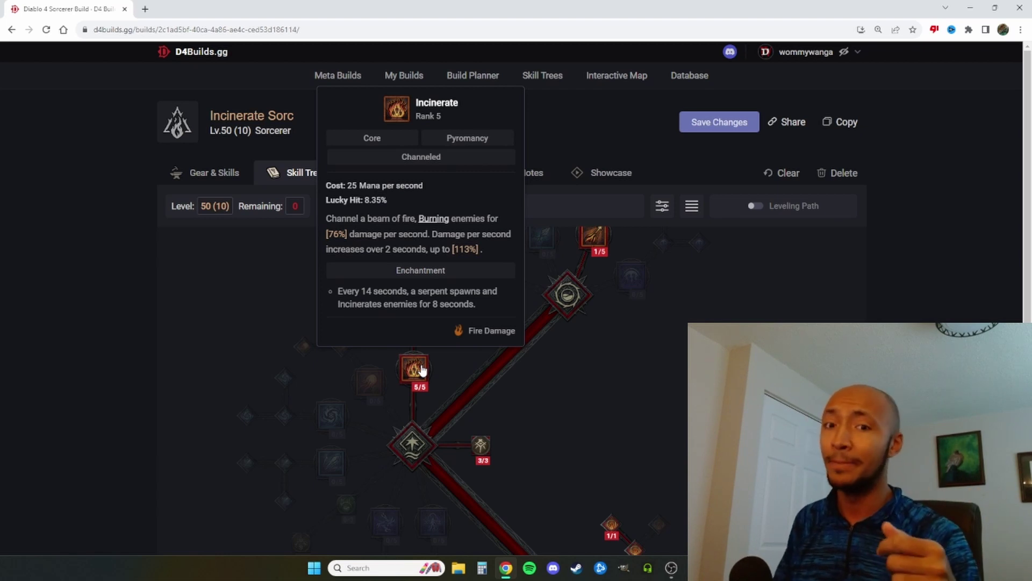
{"action": "left_click_drag", "start_coordinate": [615, 433], "coordinate": [606, 281]}
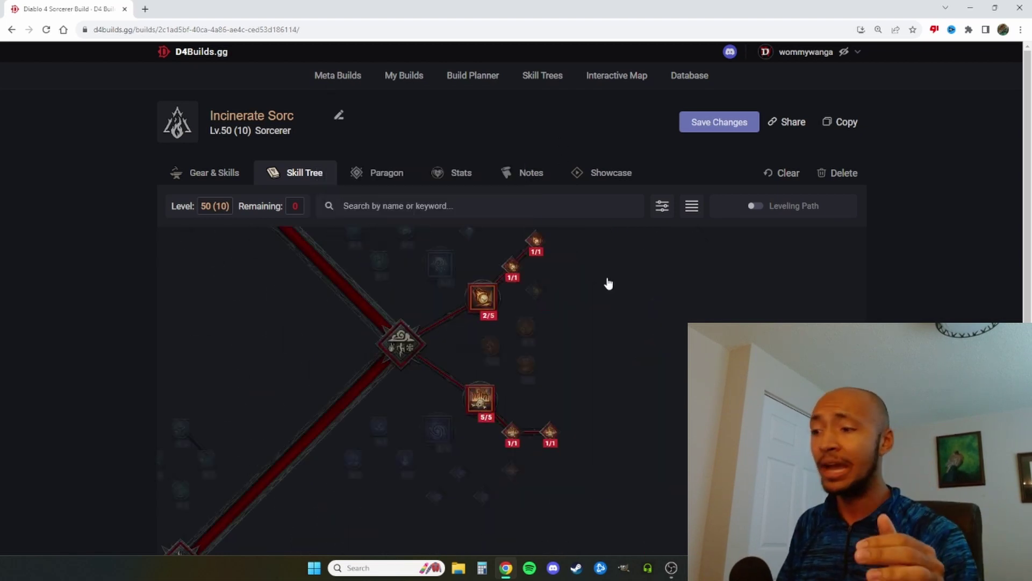
{"action": "scroll", "coordinate": [537, 430], "scroll_direction": "down", "scroll_amount": 3}
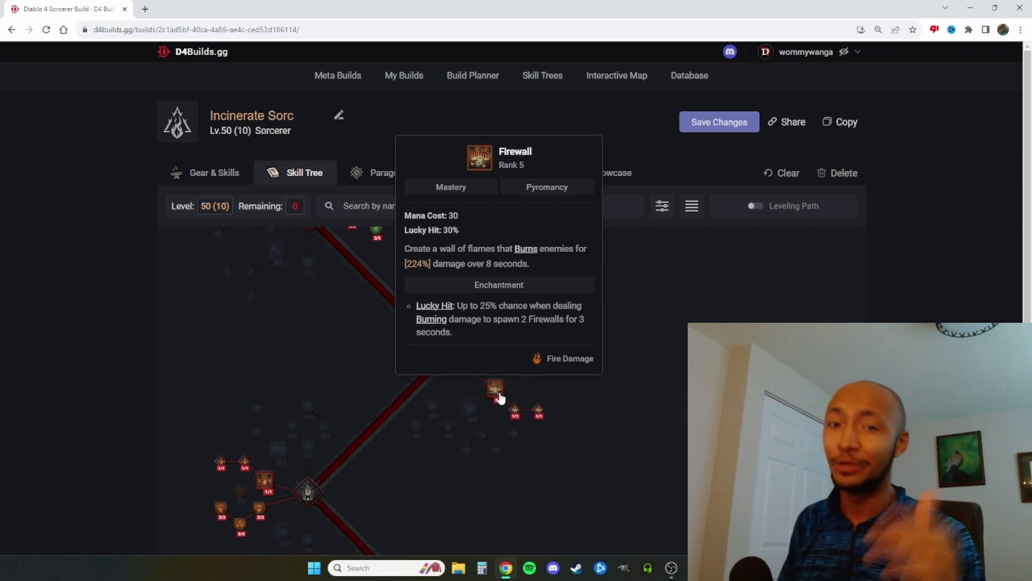
{"action": "mouse_move", "coordinate": [498, 326]}
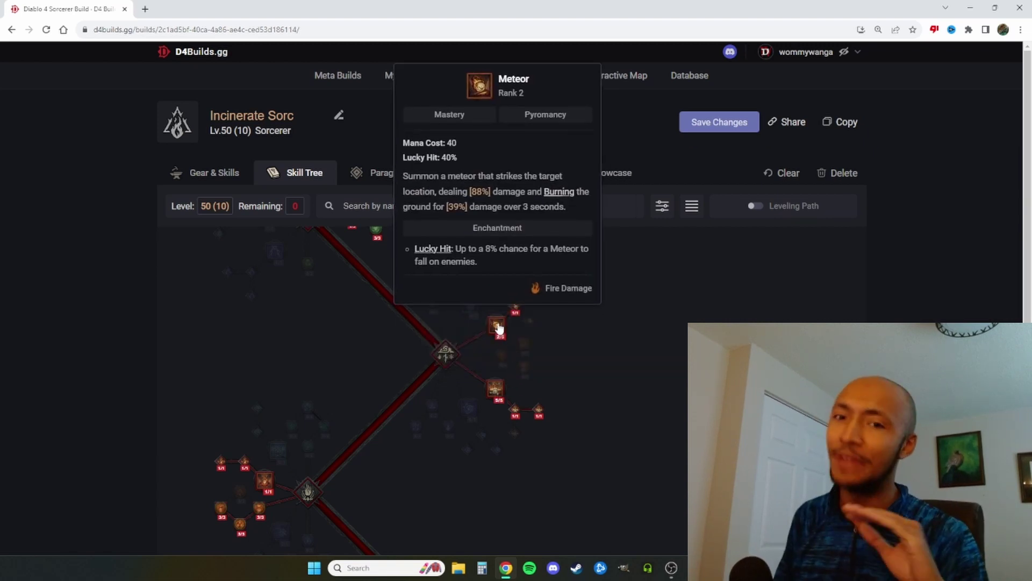